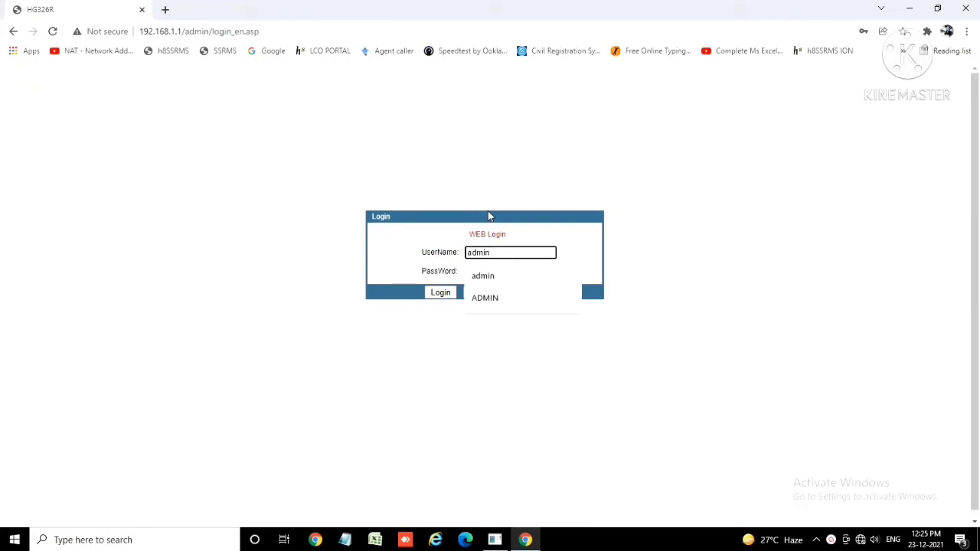
- Log in at 192.168.1.1 as admin with the account password
{"action": "key", "text": "Tab"}
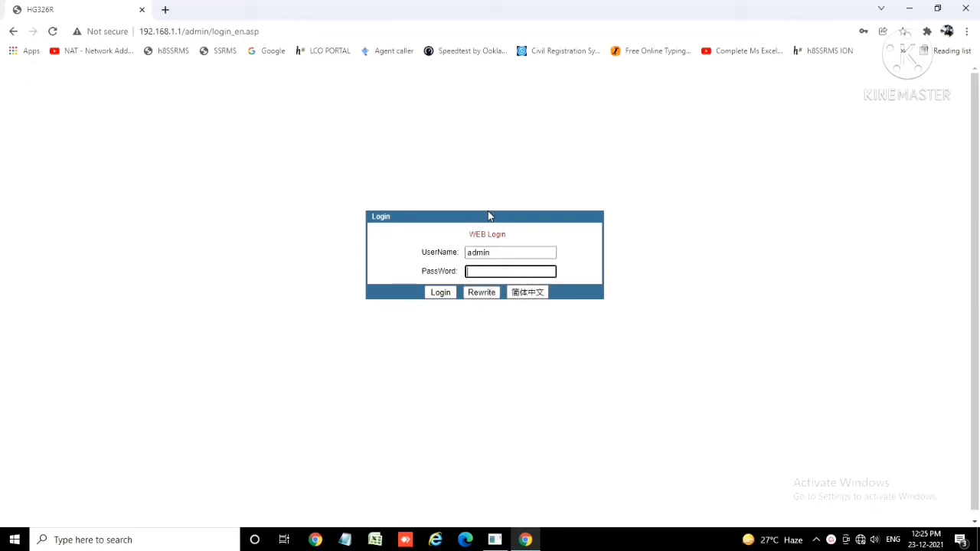
{"action": "type", "text": "***"}
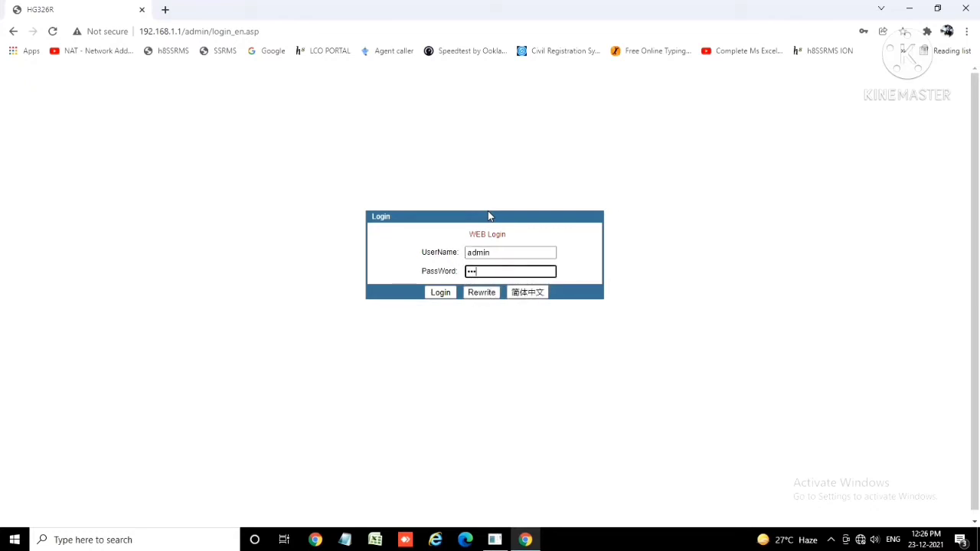
{"action": "type", "text": "******"}
{"action": "left_click", "coordinate": [451, 294]}
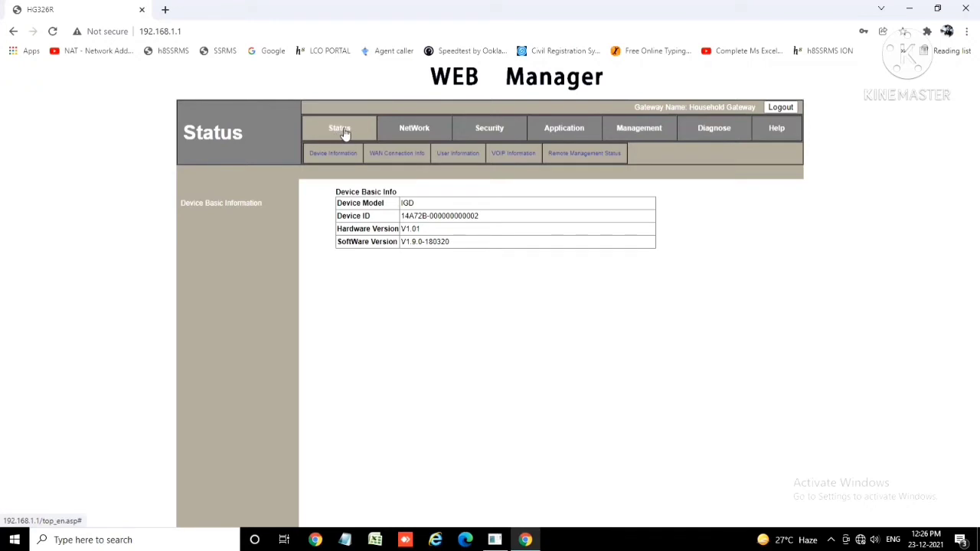
- Review Device Information, WAN Connection Info, User Information, VOIP Information and Remote Management Status
{"action": "left_click", "coordinate": [325, 156]}
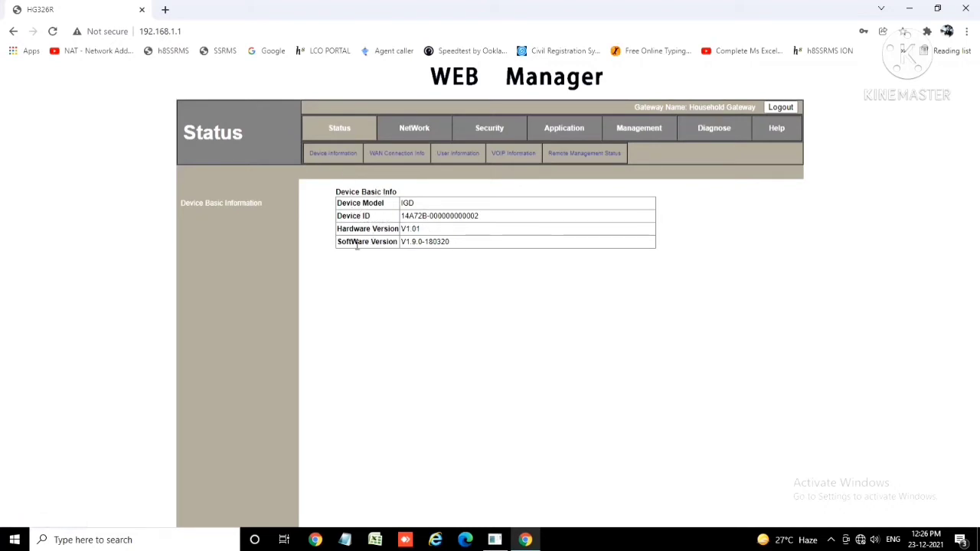
{"action": "left_click", "coordinate": [389, 154]}
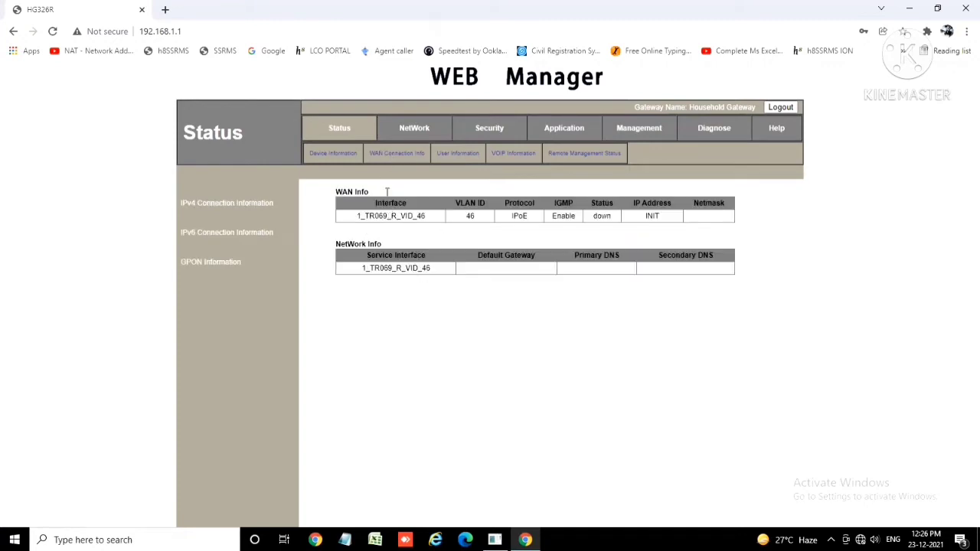
{"action": "left_click", "coordinate": [457, 155]}
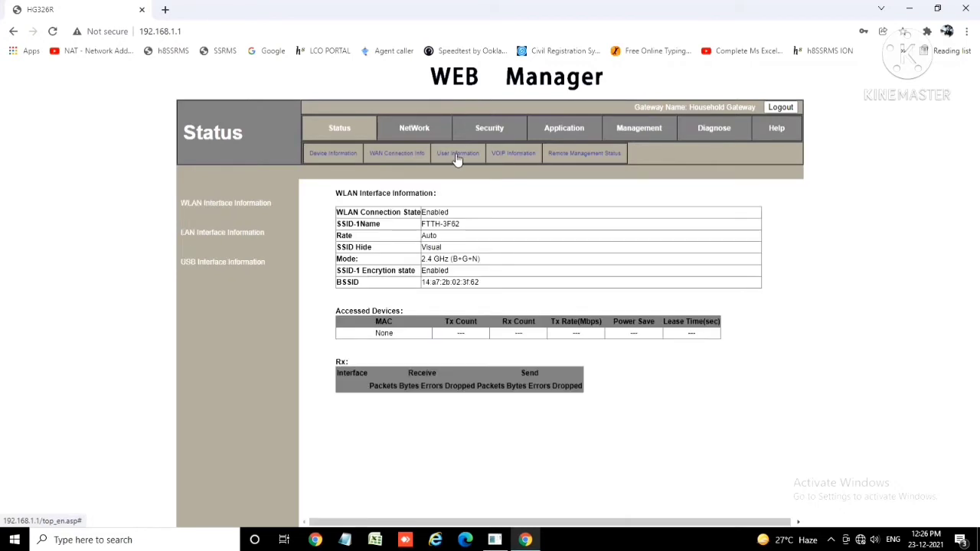
{"action": "left_click", "coordinate": [503, 157]}
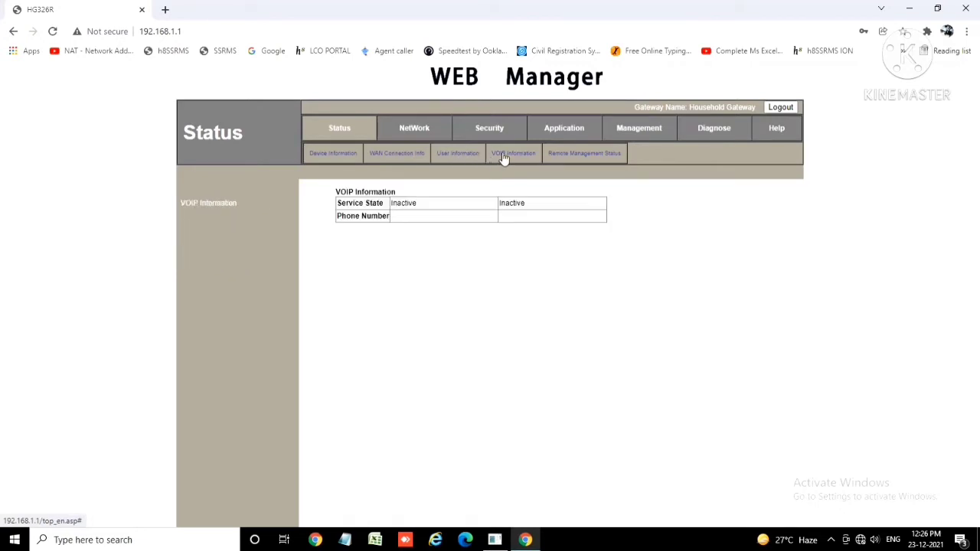
{"action": "left_click", "coordinate": [568, 158]}
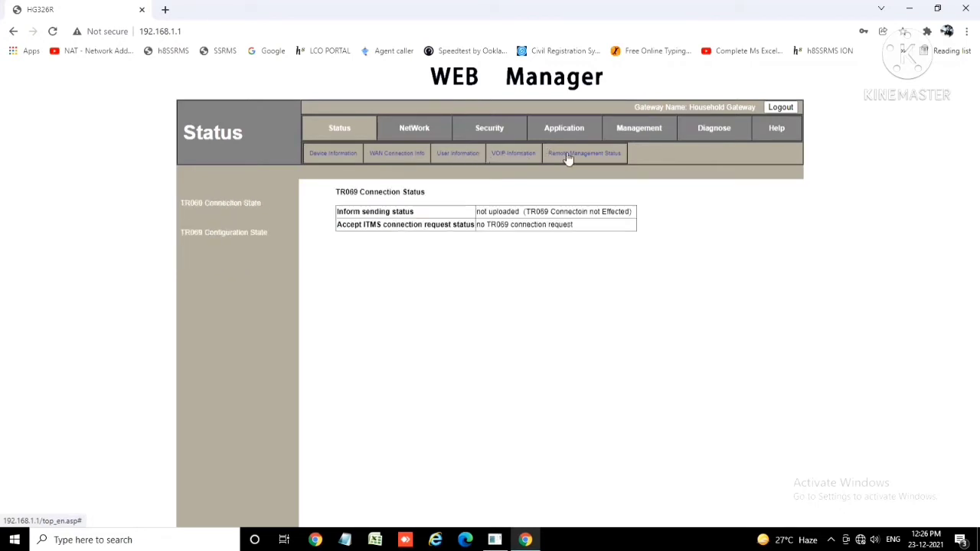
- Browse the NetWork, Security, Application and Management sections to reach the admin password page
{"action": "left_click", "coordinate": [419, 133]}
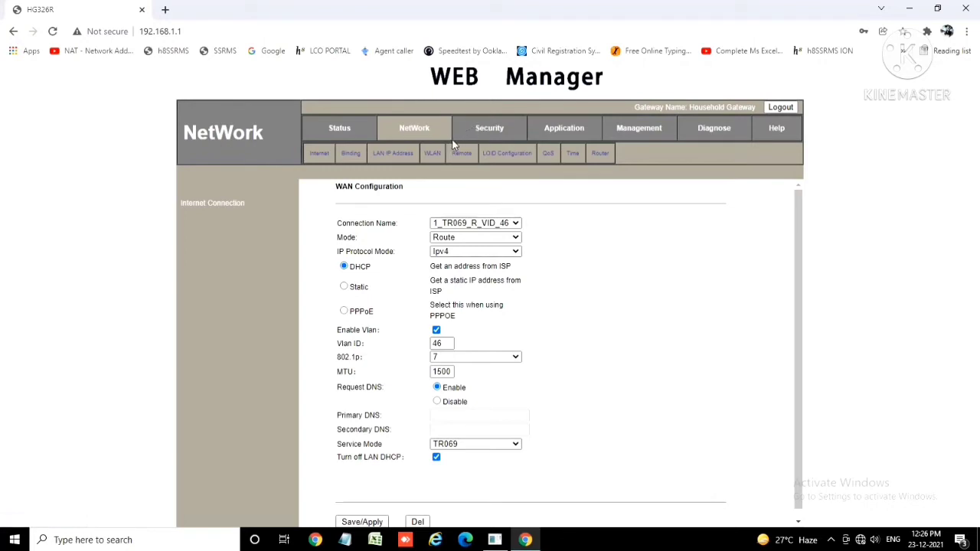
{"action": "left_click", "coordinate": [495, 131]}
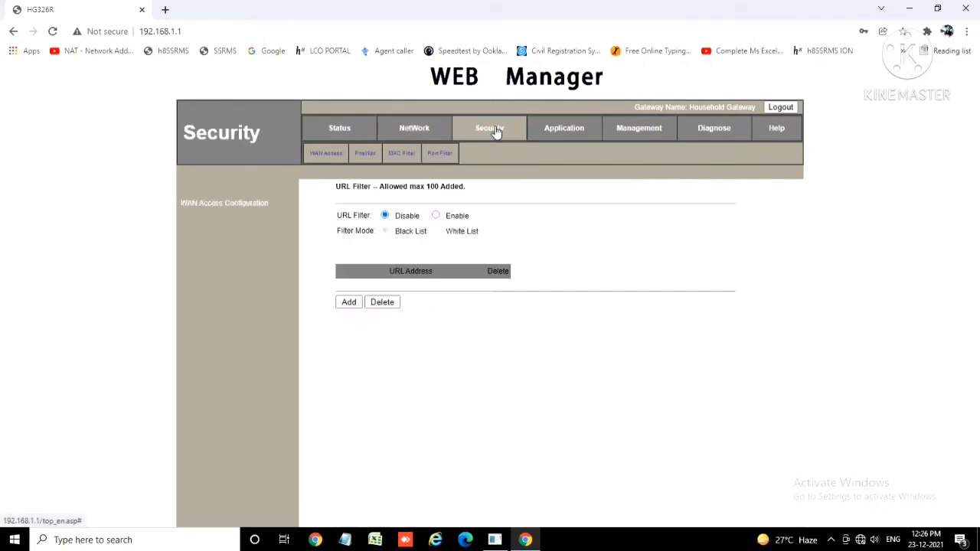
{"action": "left_click", "coordinate": [568, 131]}
{"action": "left_click", "coordinate": [640, 131]}
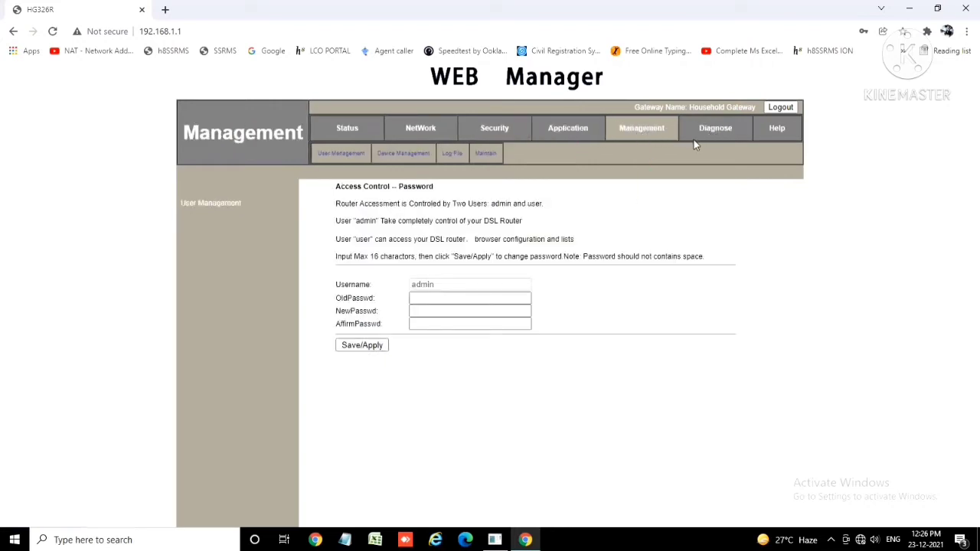
- Enter the current admin password and begin the new password and its confirmation
{"action": "left_click", "coordinate": [519, 301]}
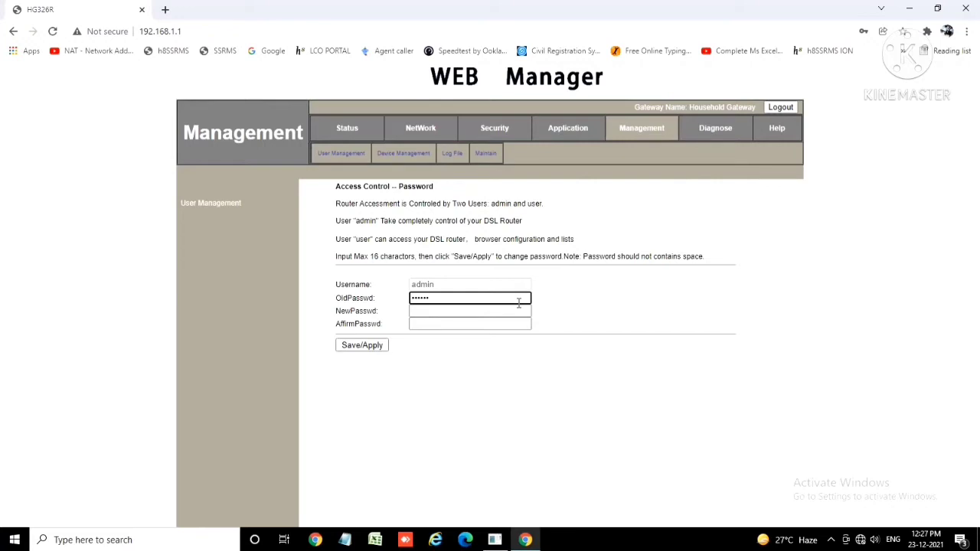
{"action": "key", "text": "Tab"}
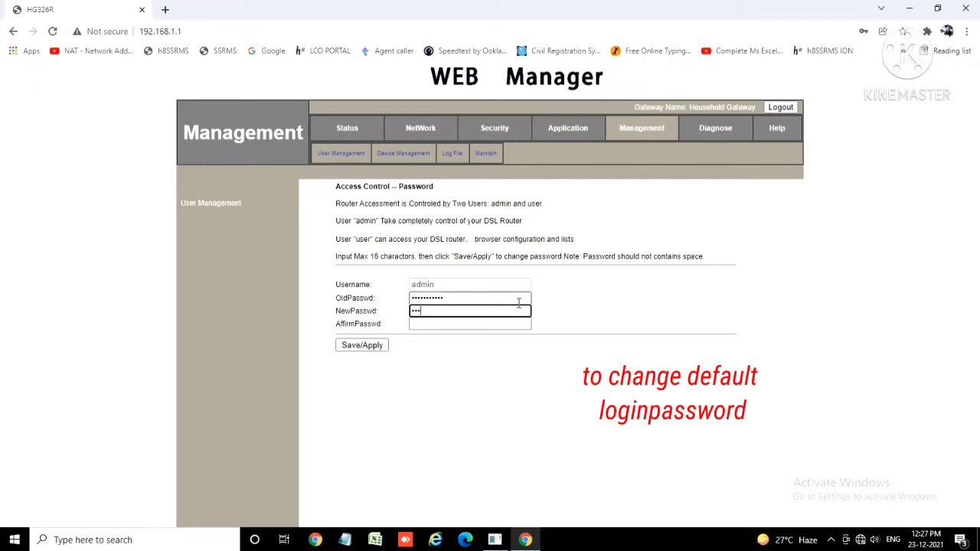
{"action": "type", "text": "*"}
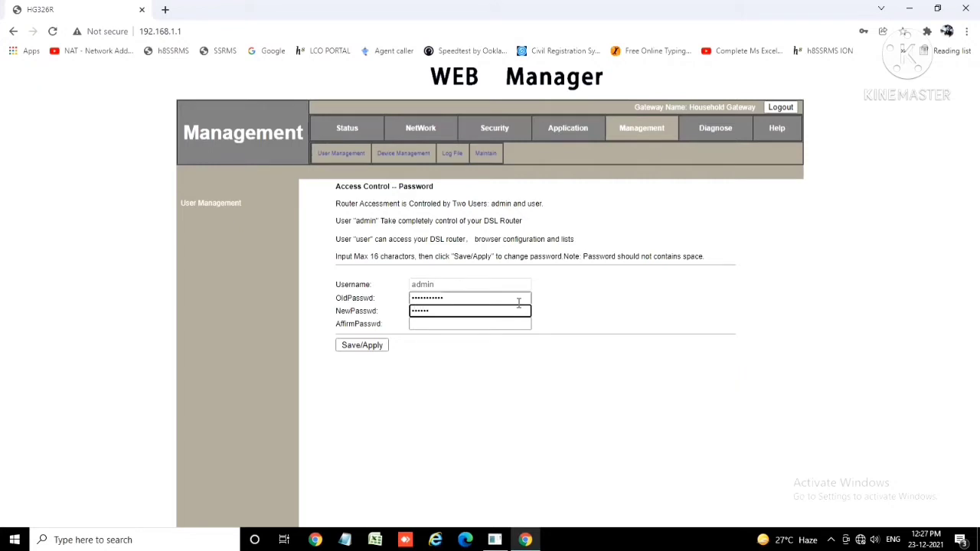
{"action": "key", "text": "Tab"}
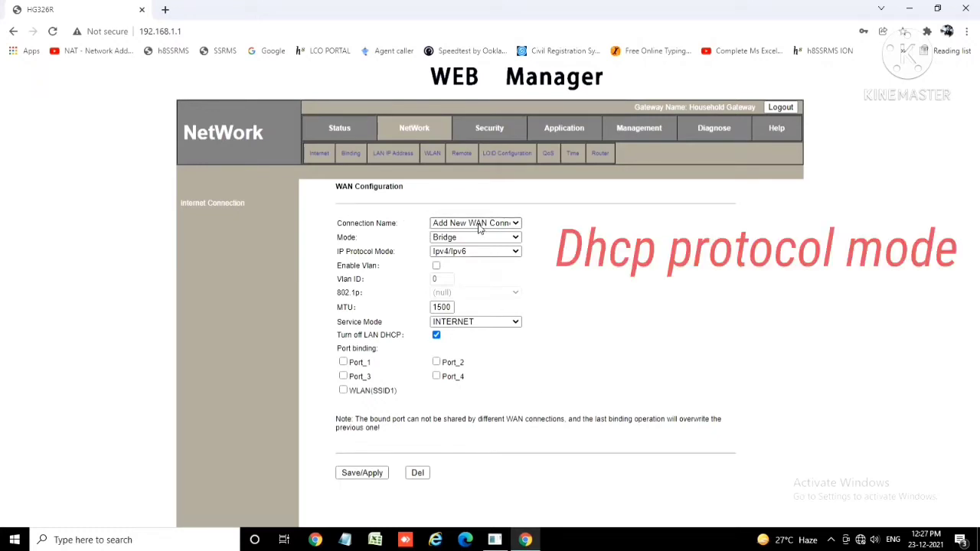
- Start a new WAN connection in Route mode, Ipv4/Ipv6, using DHCP
{"action": "left_click", "coordinate": [511, 225]}
{"action": "left_click", "coordinate": [498, 240]}
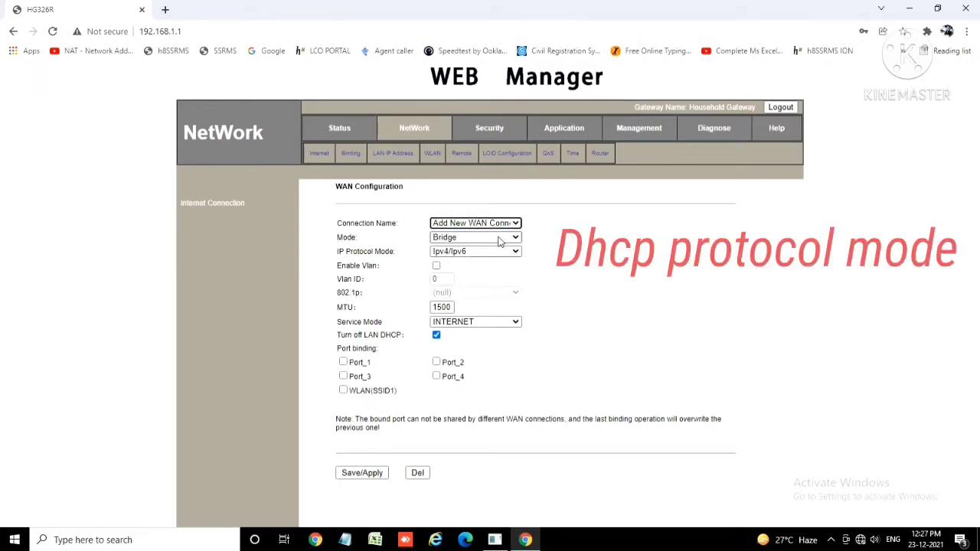
{"action": "left_click", "coordinate": [513, 240]}
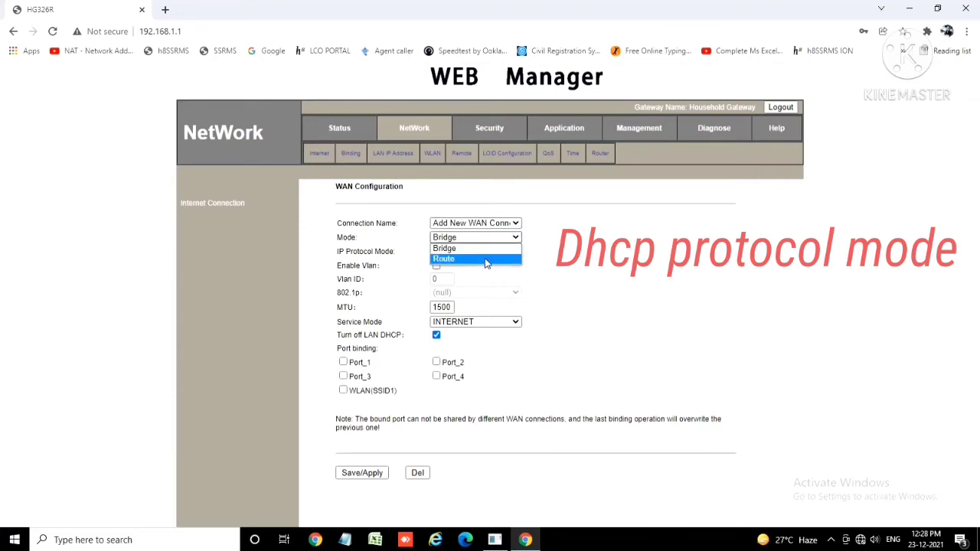
{"action": "left_click", "coordinate": [486, 260]}
{"action": "left_click", "coordinate": [493, 252]}
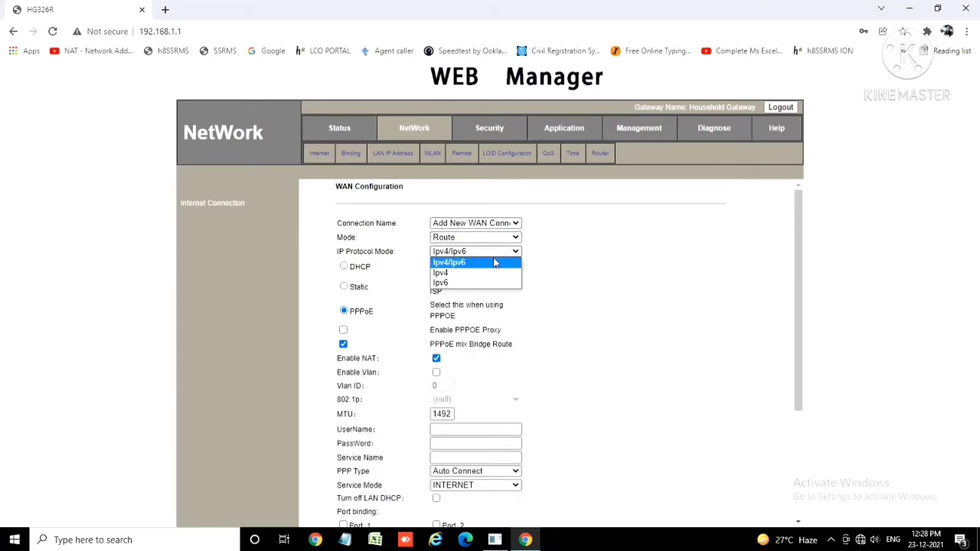
{"action": "left_click", "coordinate": [495, 262]}
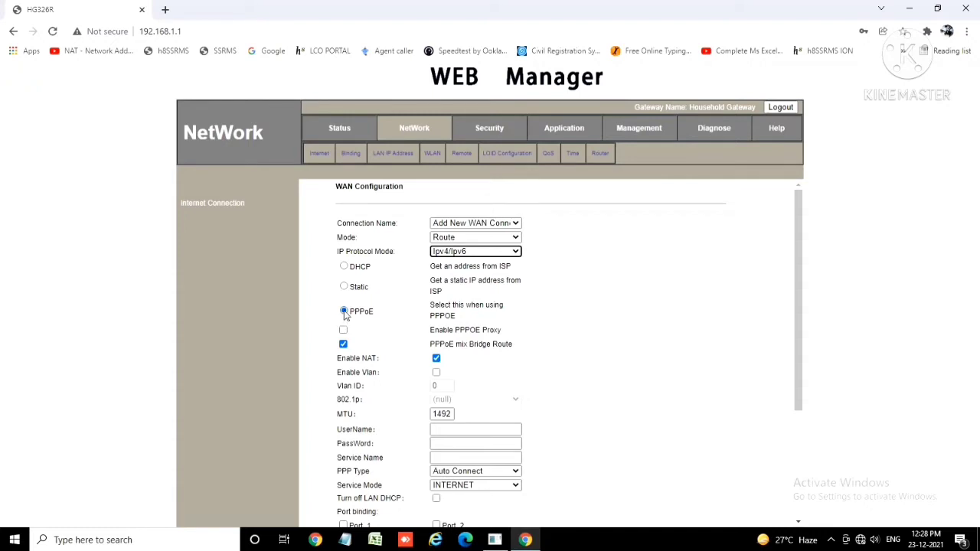
{"action": "left_click", "coordinate": [343, 266]}
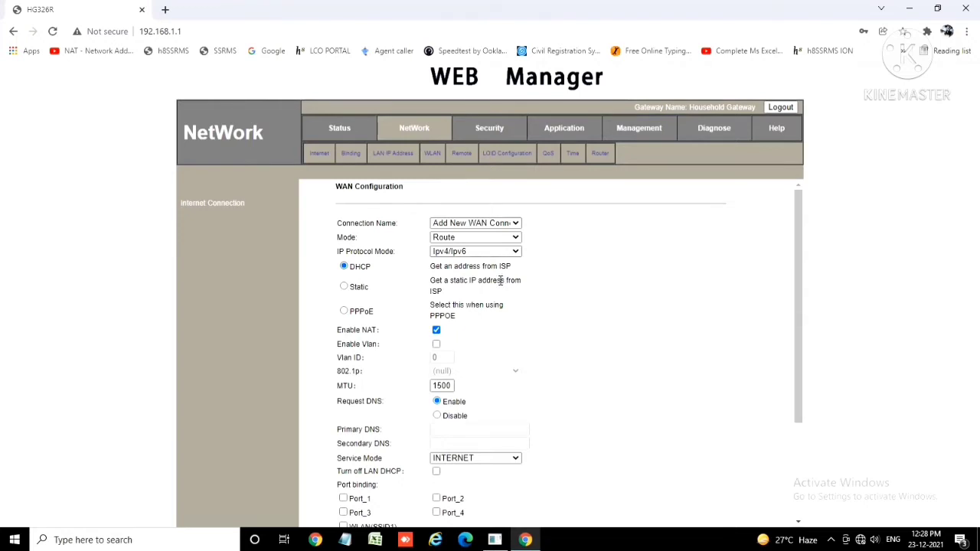
- Keep the Service Mode at INTERNET
{"action": "scroll", "coordinate": [502, 280], "scroll_direction": "down", "scroll_amount": 1}
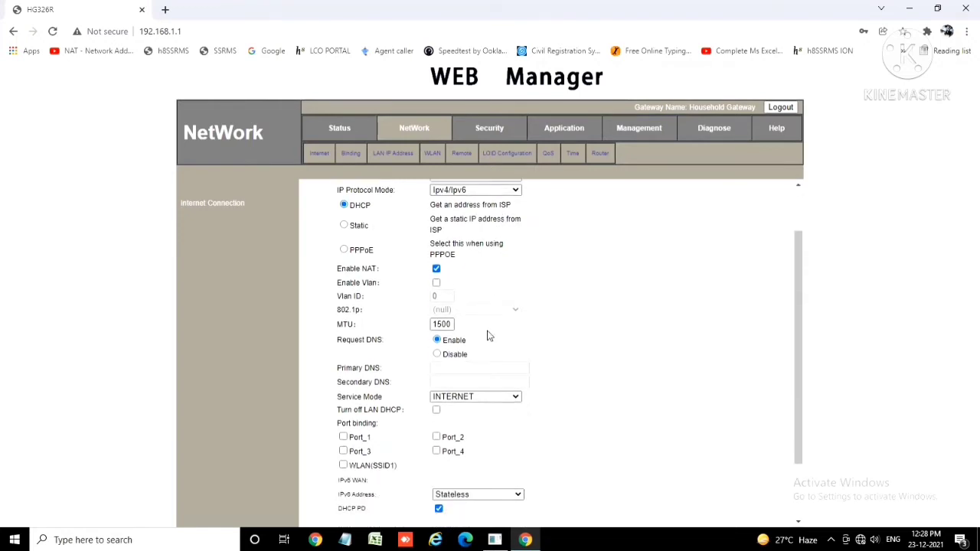
{"action": "scroll", "coordinate": [489, 337], "scroll_direction": "down", "scroll_amount": 1}
{"action": "scroll", "coordinate": [505, 337], "scroll_direction": "down", "scroll_amount": 1}
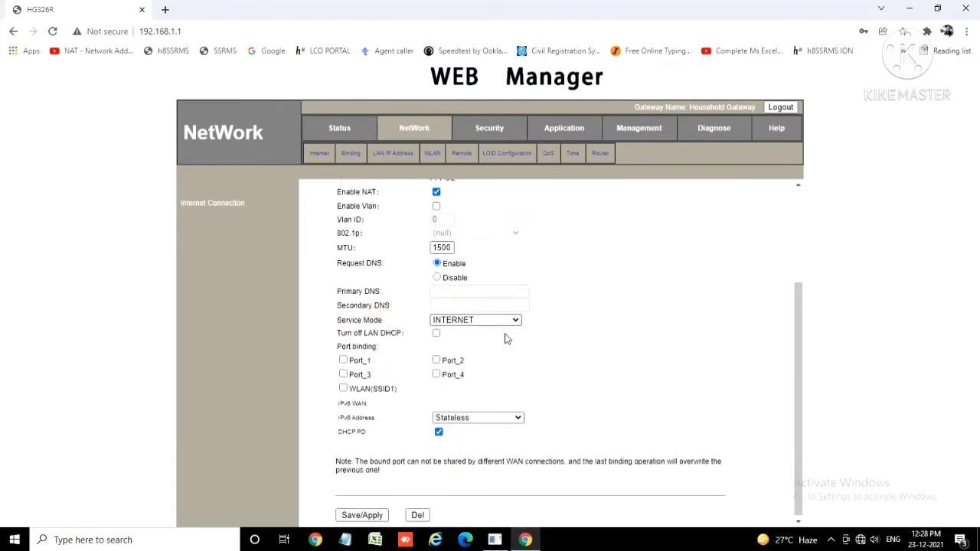
{"action": "scroll", "coordinate": [530, 348], "scroll_direction": "up", "scroll_amount": 3}
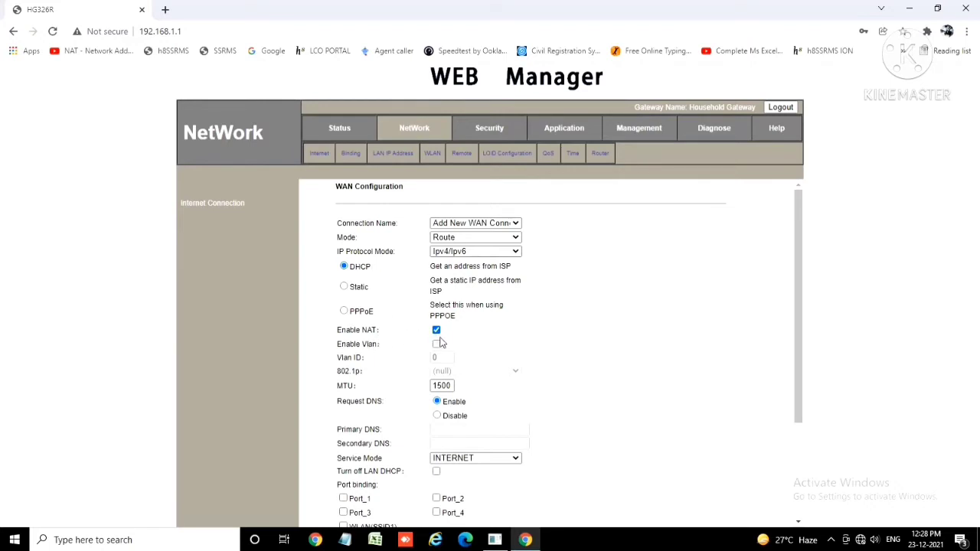
{"action": "scroll", "coordinate": [441, 340], "scroll_direction": "down", "scroll_amount": 1}
{"action": "scroll", "coordinate": [379, 341], "scroll_direction": "down", "scroll_amount": 1}
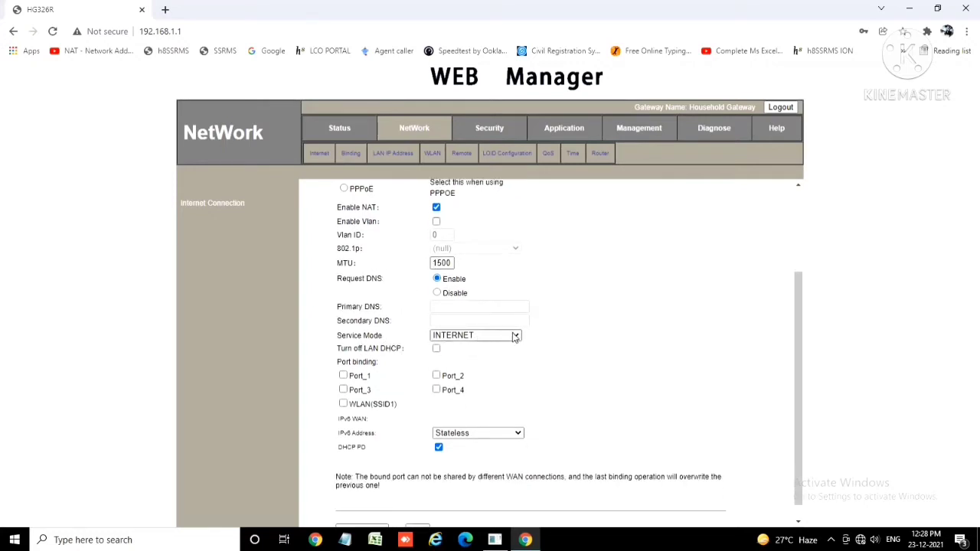
{"action": "left_click", "coordinate": [516, 336]}
{"action": "left_click", "coordinate": [469, 359]}
- Bind Port_1–Port_4 and WLAN(SSID1) to the connection and save it
{"action": "scroll", "coordinate": [487, 355], "scroll_direction": "down", "scroll_amount": 1}
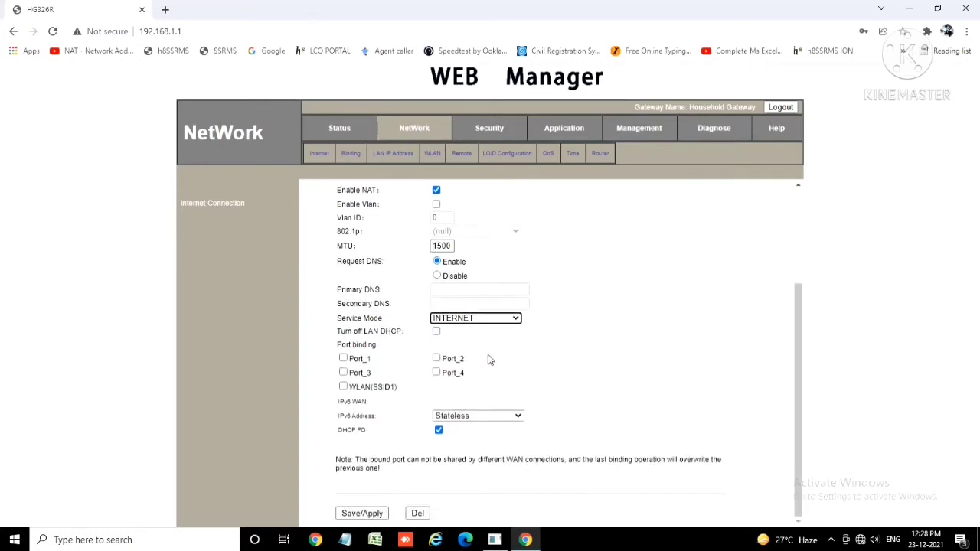
{"action": "left_click", "coordinate": [343, 358]}
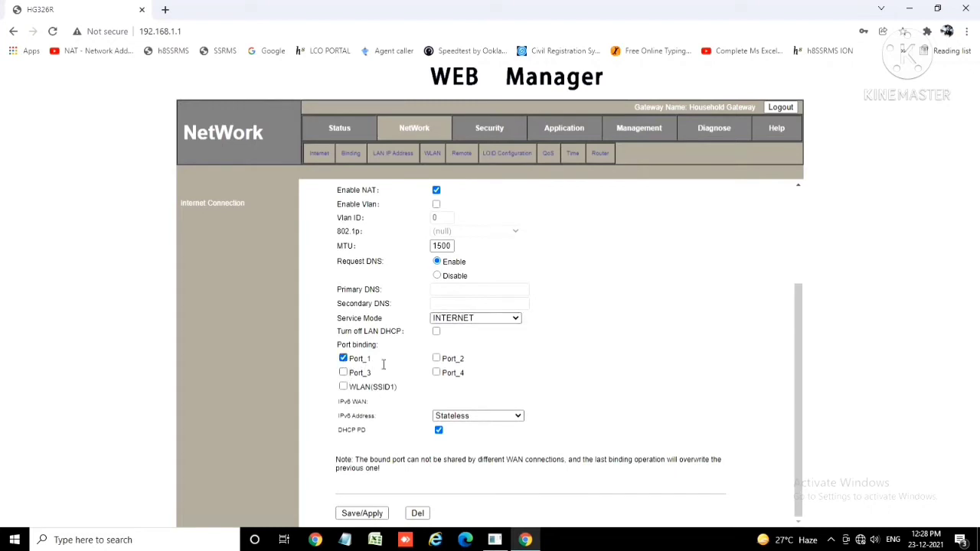
{"action": "left_click", "coordinate": [436, 358]}
{"action": "left_click", "coordinate": [343, 372]}
{"action": "left_click", "coordinate": [436, 373]}
{"action": "left_click", "coordinate": [343, 386]}
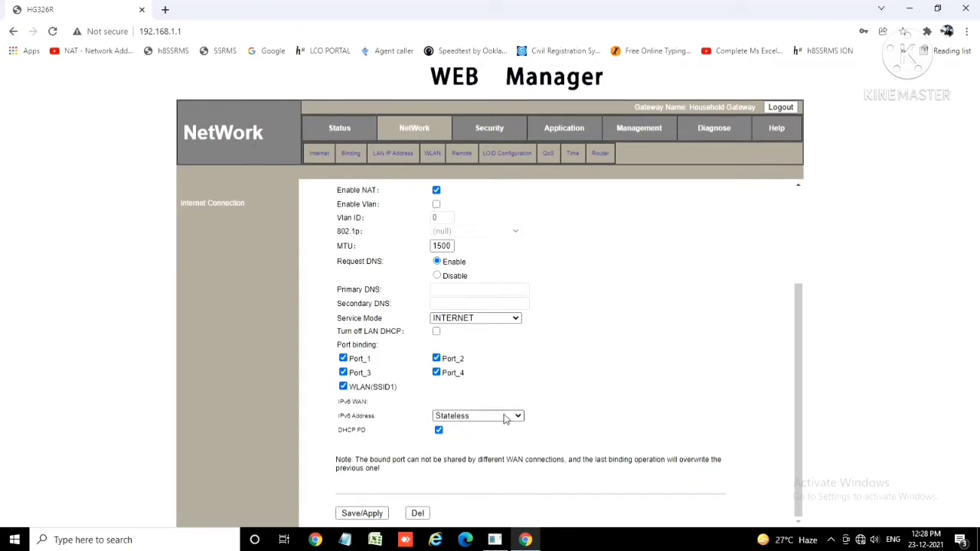
{"action": "left_click", "coordinate": [370, 517]}
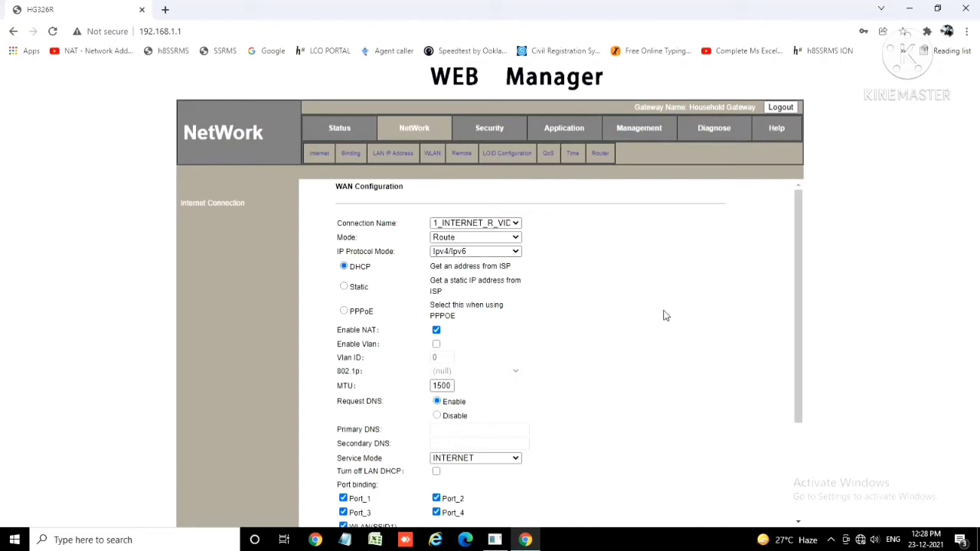
- Scroll through the new Route, Ipv4, Static WAN form with its mask, gateway and DNS fields
{"action": "scroll", "coordinate": [664, 317], "scroll_direction": "down", "scroll_amount": 3}
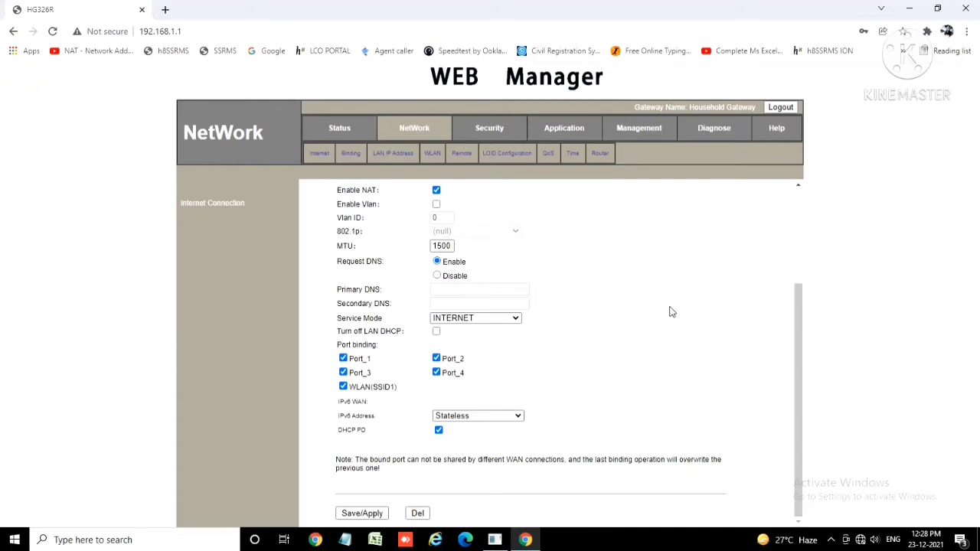
{"action": "scroll", "coordinate": [670, 312], "scroll_direction": "up", "scroll_amount": 3}
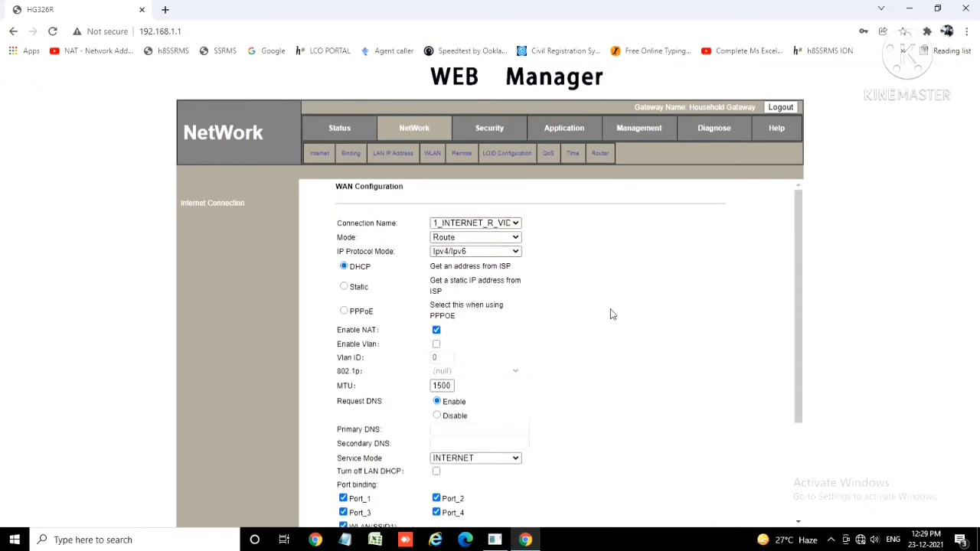
{"action": "scroll", "coordinate": [611, 314], "scroll_direction": "down", "scroll_amount": 2}
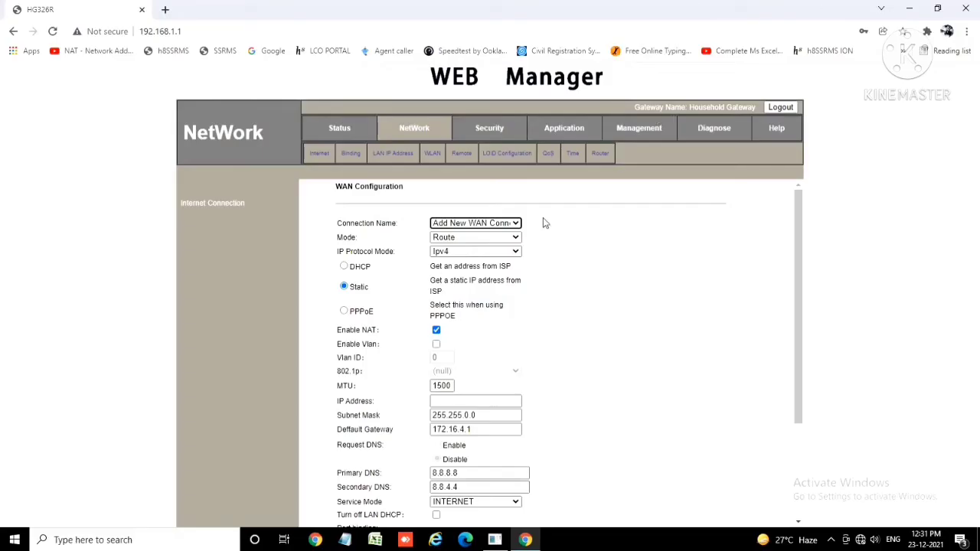
- Start a new WAN connection set to Route, Ipv4 and Static addressing
{"action": "left_click", "coordinate": [513, 223]}
{"action": "left_click", "coordinate": [500, 235]}
{"action": "left_click", "coordinate": [516, 237]}
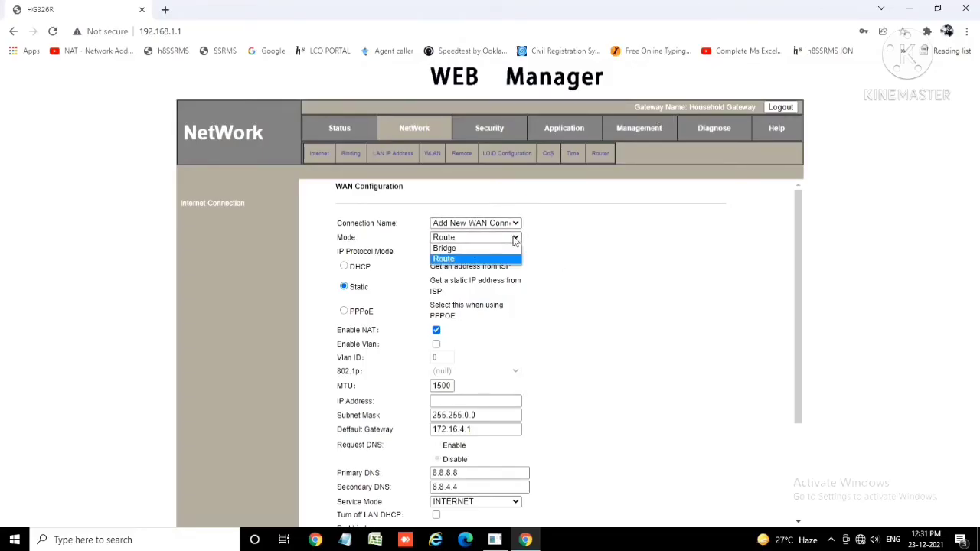
{"action": "left_click", "coordinate": [487, 260]}
{"action": "left_click", "coordinate": [505, 252]}
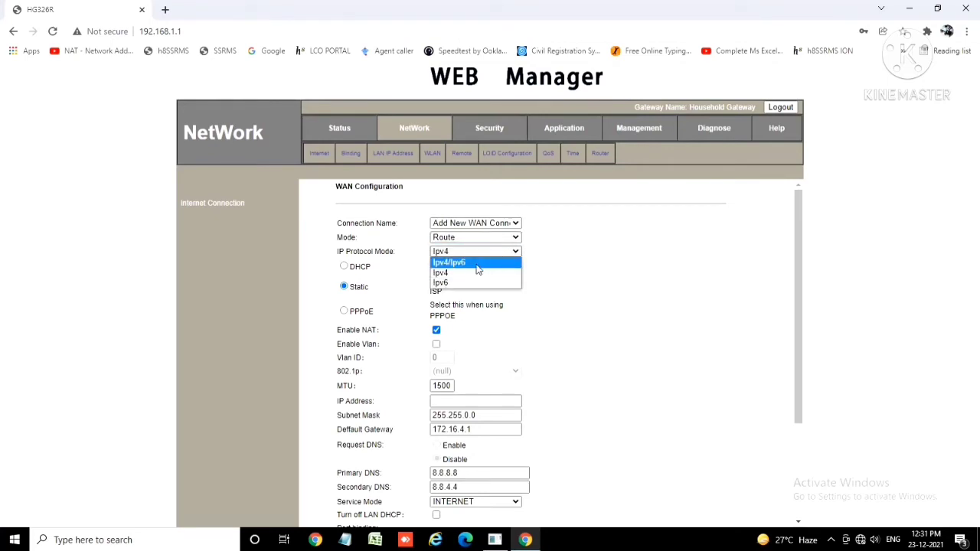
{"action": "left_click", "coordinate": [468, 275]}
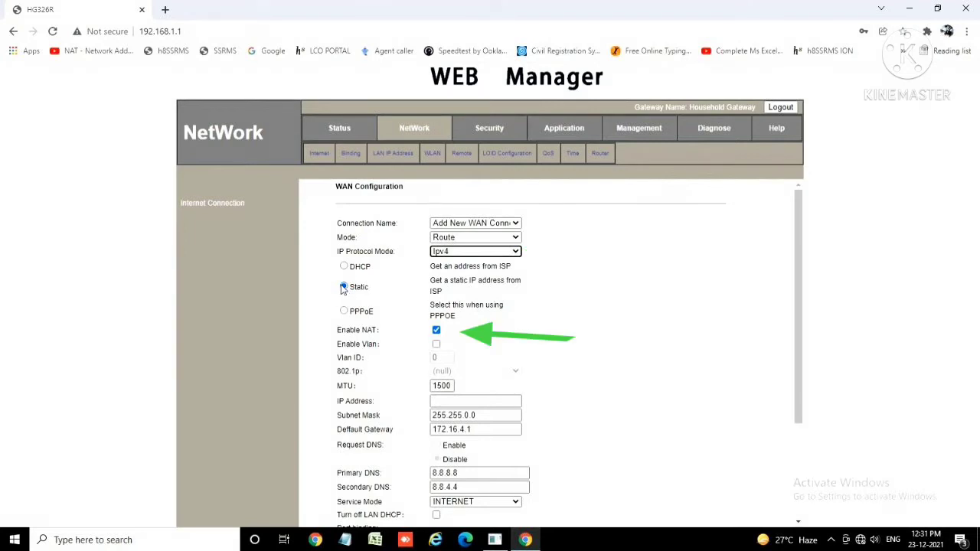
{"action": "left_click", "coordinate": [349, 289]}
- Enter IP 172.16.4.10, mask 255.255.0.0 and gateway 172.16.4.1
{"action": "scroll", "coordinate": [353, 291], "scroll_direction": "down", "scroll_amount": 3}
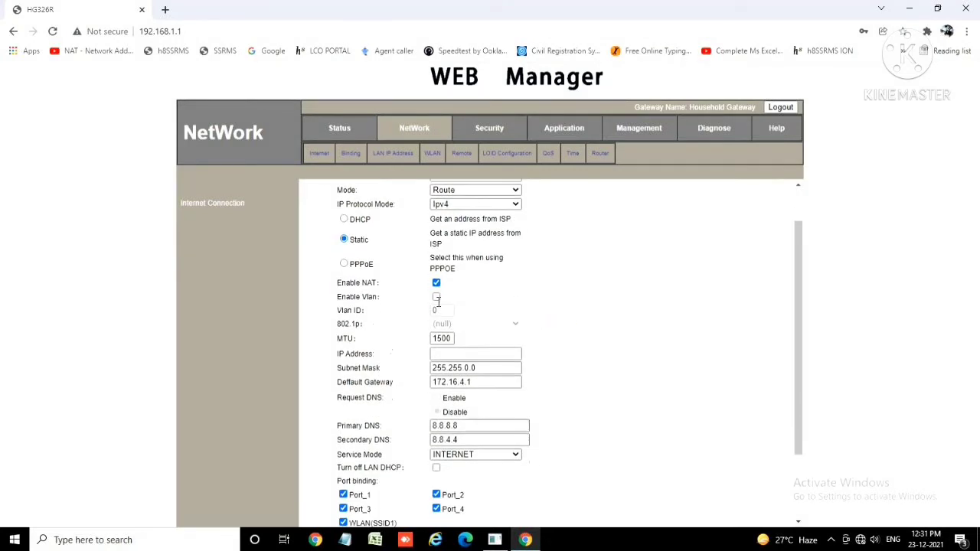
{"action": "left_click", "coordinate": [475, 279]}
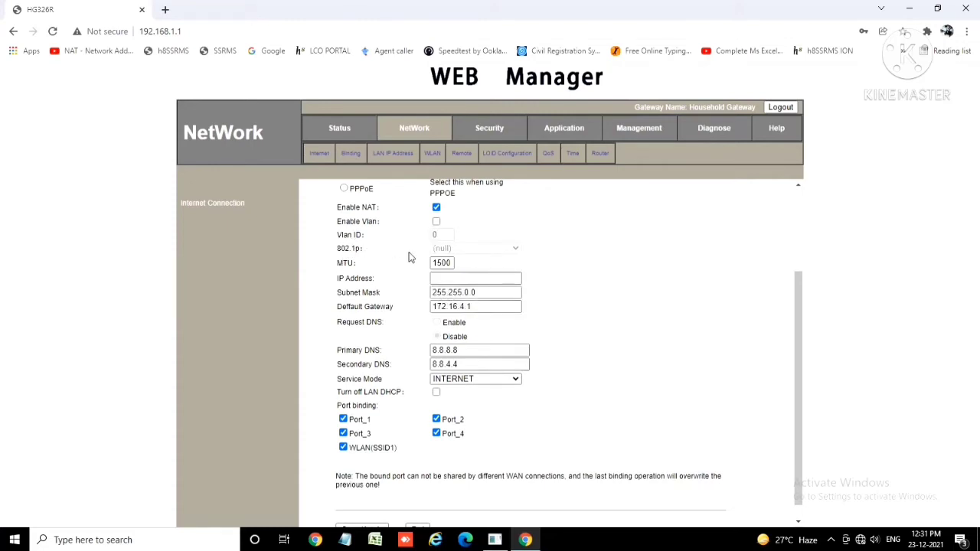
{"action": "left_click", "coordinate": [456, 278]}
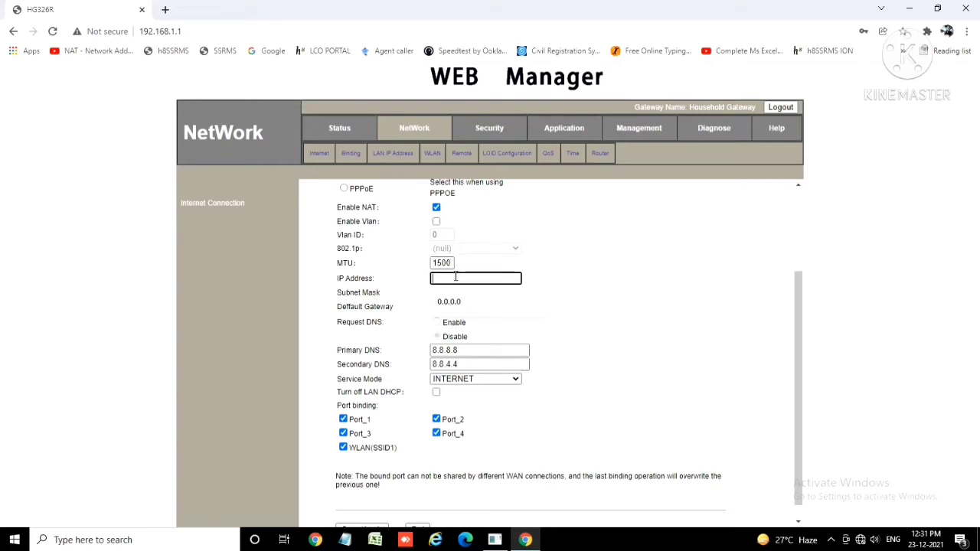
{"action": "type", "text": "172.16.4.10"}
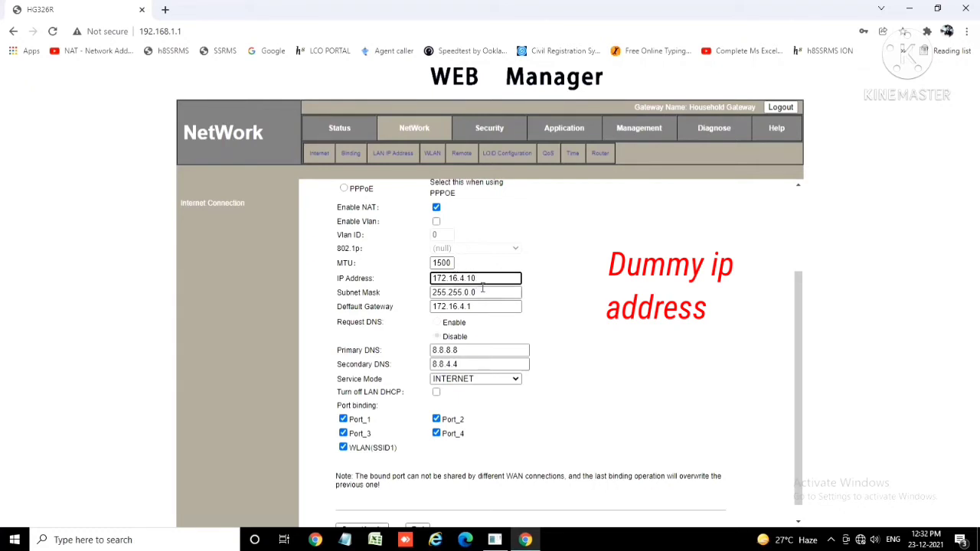
{"action": "key", "text": "Tab"}
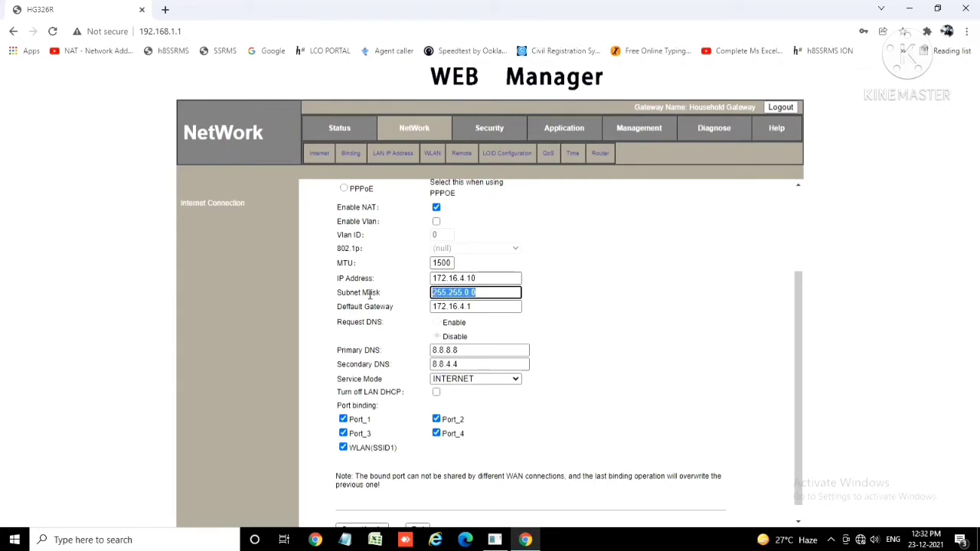
{"action": "type", "text": "255.2"}
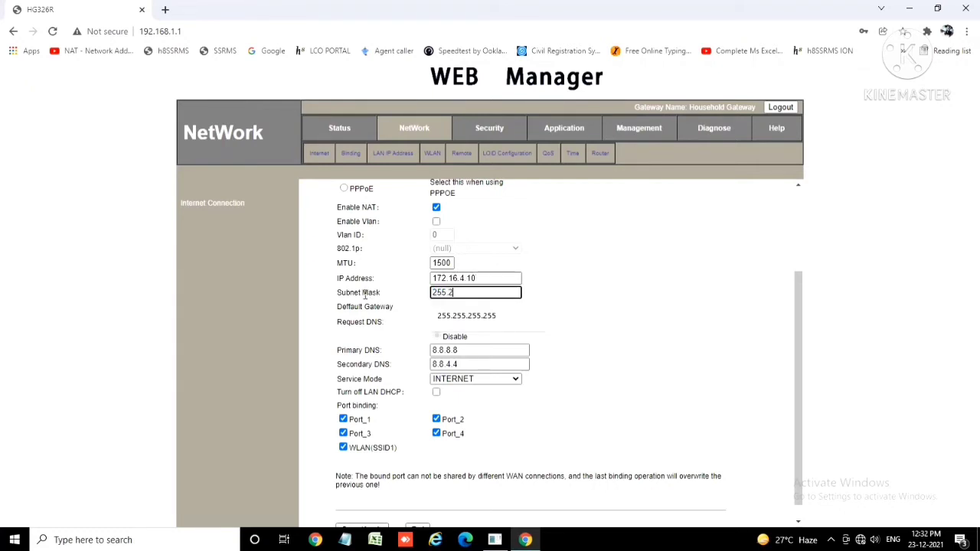
{"action": "type", "text": "55.0"}
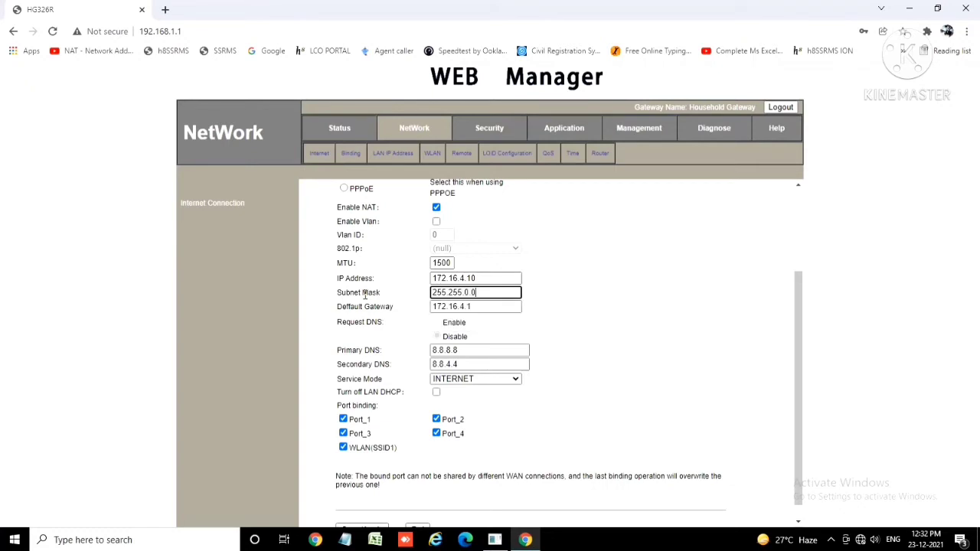
{"action": "type", "text": ".0"}
{"action": "key", "text": "Tab"}
{"action": "type", "text": "17"}
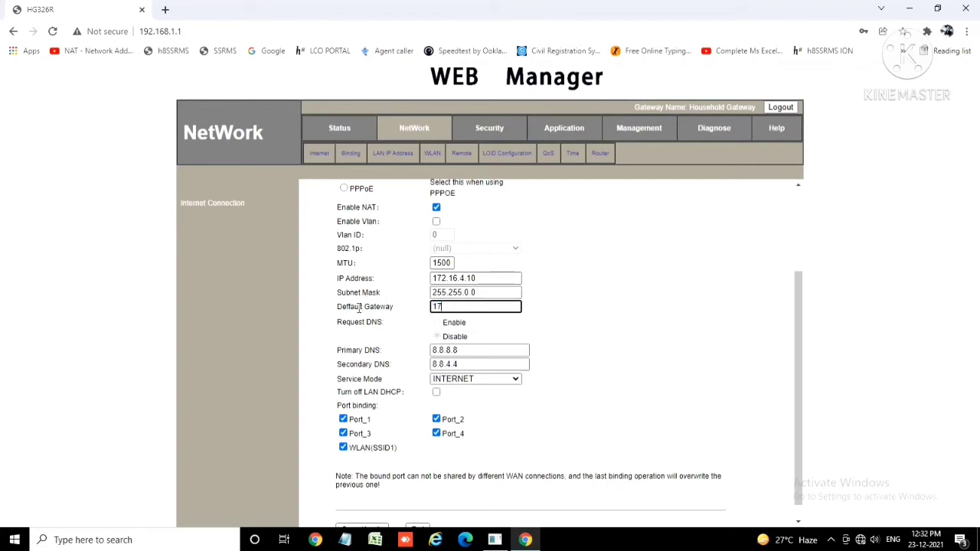
{"action": "type", "text": "2.16.4.1"}
- Confirm DNS 8.8.8.8 and 8.8.4.4, then save the static WAN connection
{"action": "left_click", "coordinate": [477, 352]}
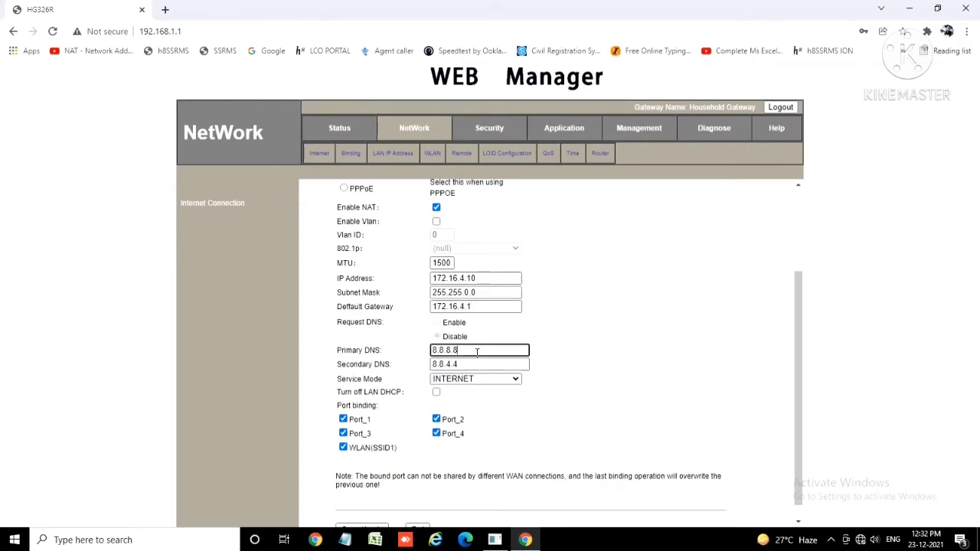
{"action": "left_click", "coordinate": [480, 364]}
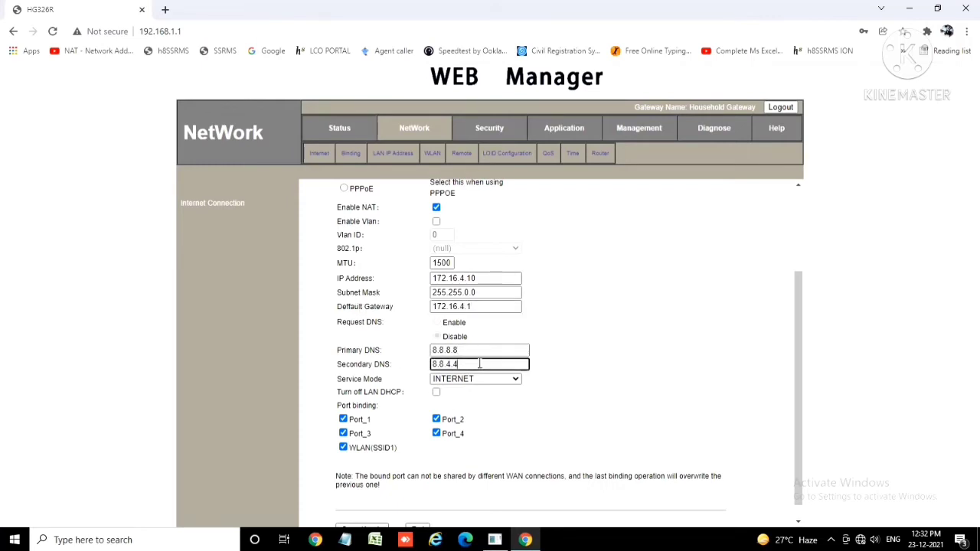
{"action": "scroll", "coordinate": [460, 375], "scroll_direction": "down", "scroll_amount": 1}
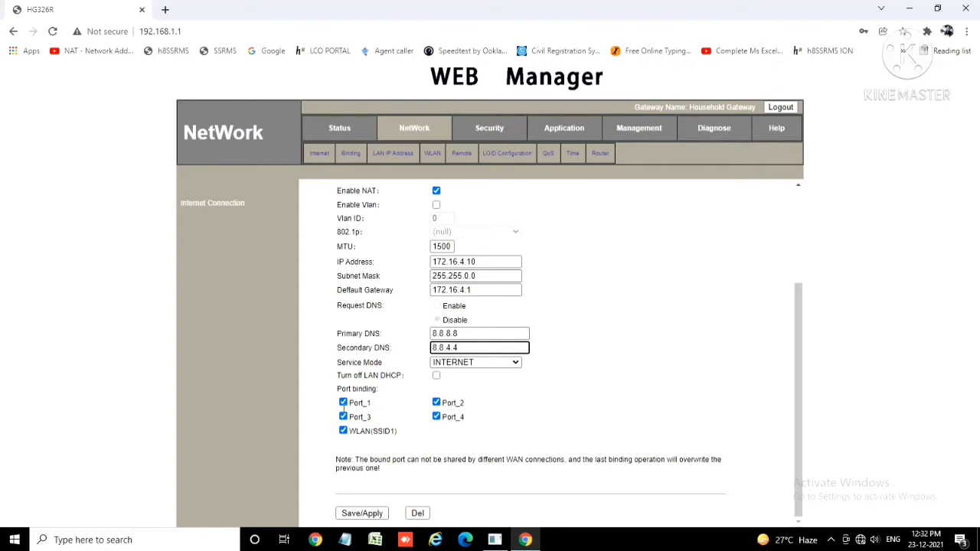
{"action": "left_click", "coordinate": [364, 515]}
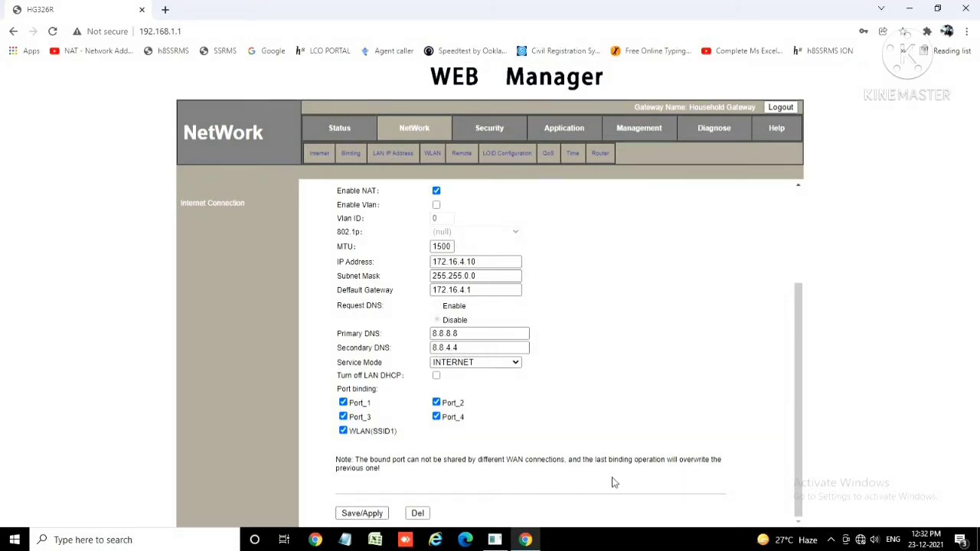
{"action": "scroll", "coordinate": [613, 482], "scroll_direction": "up", "scroll_amount": 3}
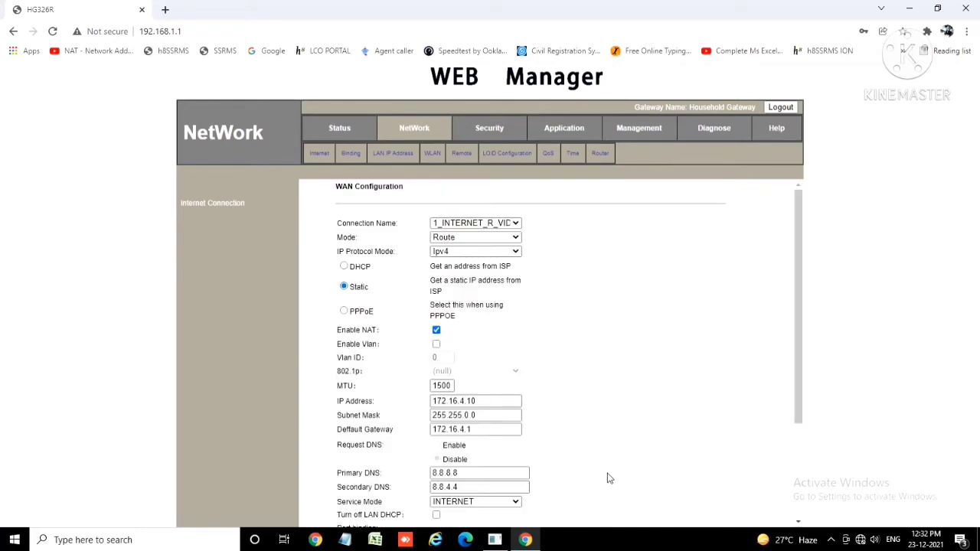
{"action": "scroll", "coordinate": [498, 433], "scroll_direction": "down", "scroll_amount": 3}
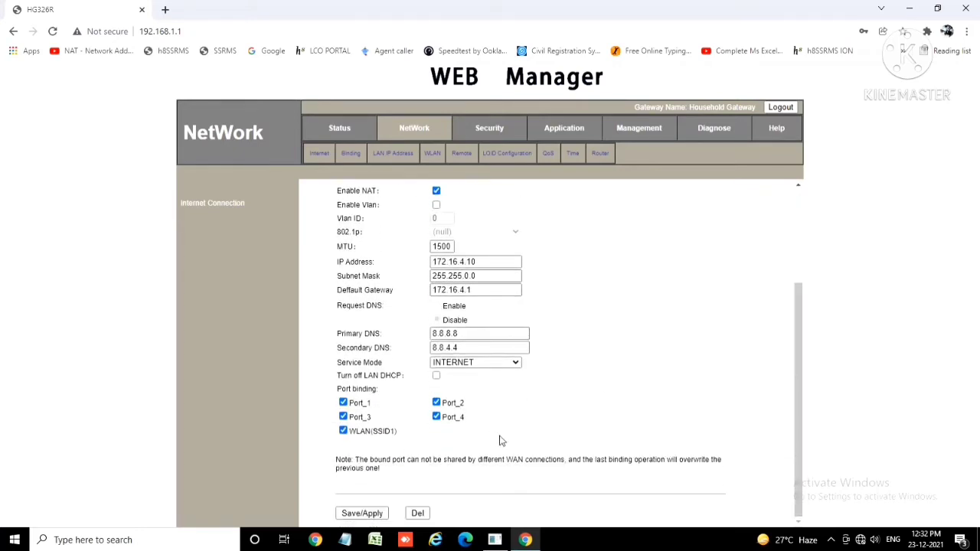
{"action": "scroll", "coordinate": [503, 440], "scroll_direction": "up", "scroll_amount": 3}
{"action": "left_click", "coordinate": [340, 135]}
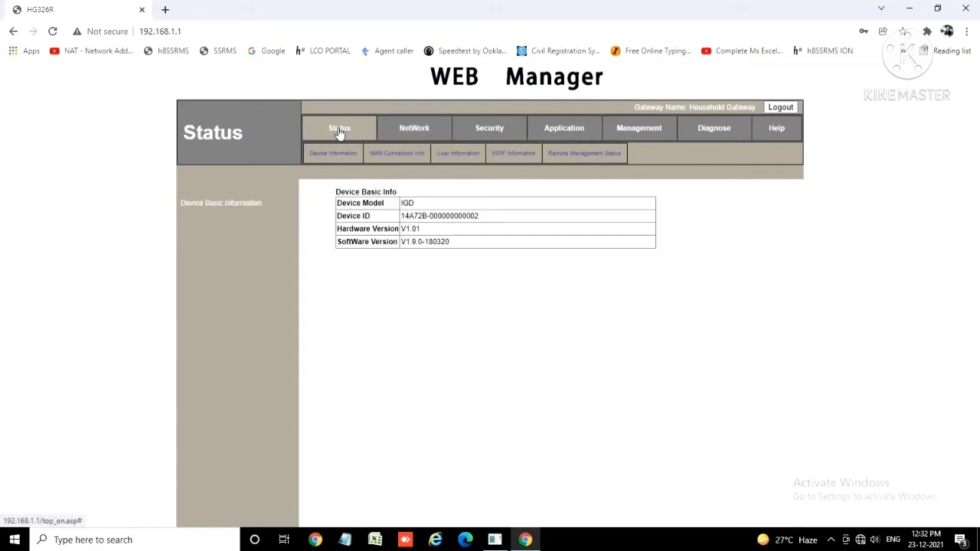
{"action": "left_click", "coordinate": [379, 155]}
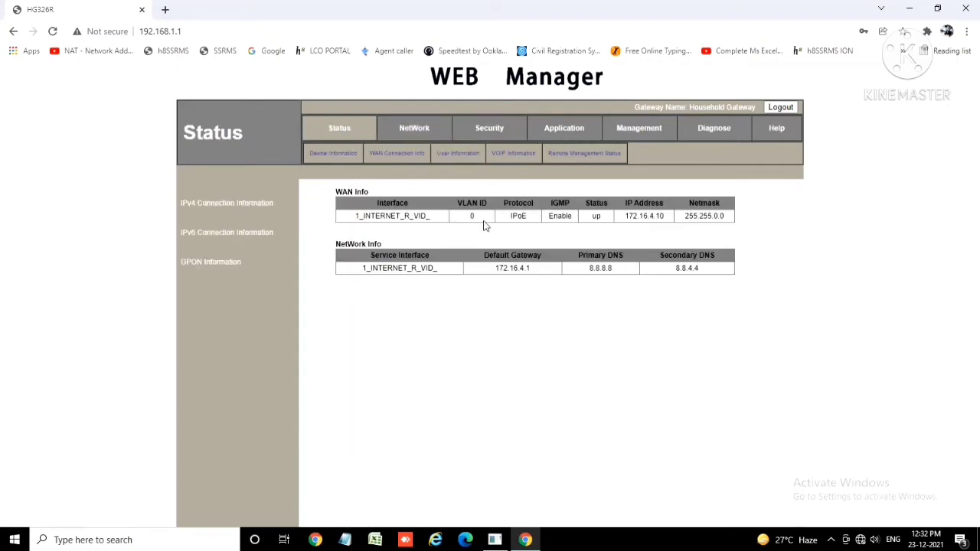
{"action": "left_click_drag", "start_coordinate": [359, 216], "coordinate": [659, 217]}
{"action": "left_click", "coordinate": [690, 216]}
{"action": "left_click_drag", "start_coordinate": [481, 268], "coordinate": [722, 271]}
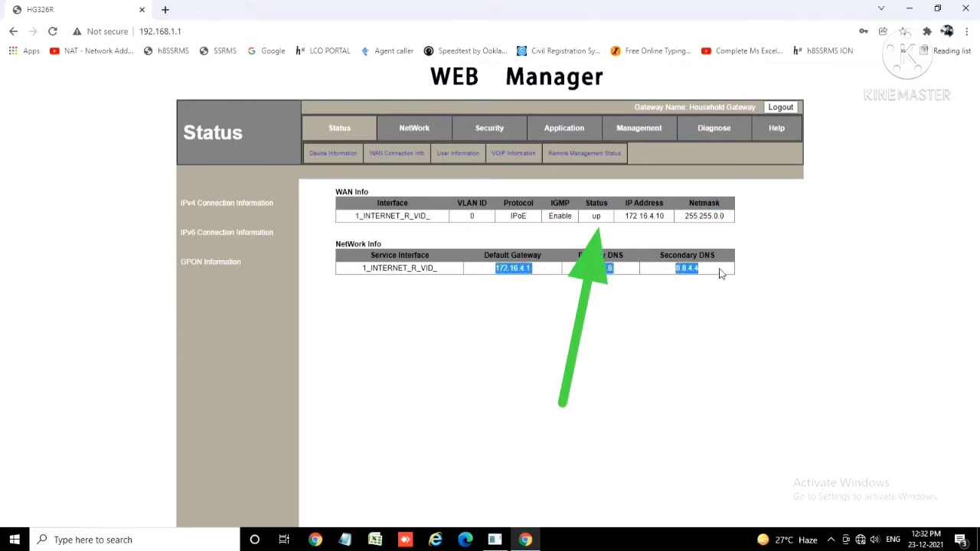
{"action": "left_click", "coordinate": [423, 132]}
{"action": "scroll", "coordinate": [471, 378], "scroll_direction": "down", "scroll_amount": 3}
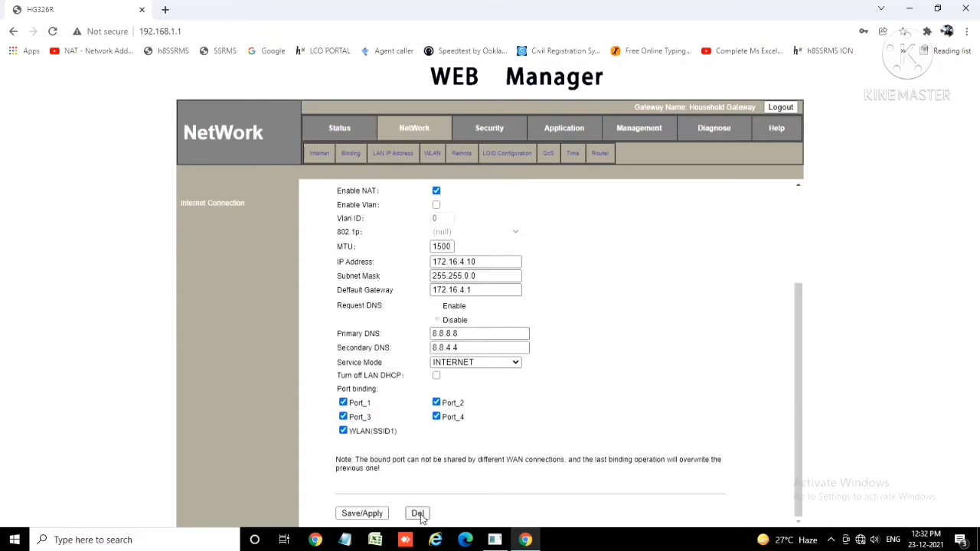
- Delete the static WAN connection
{"action": "left_click", "coordinate": [418, 513]}
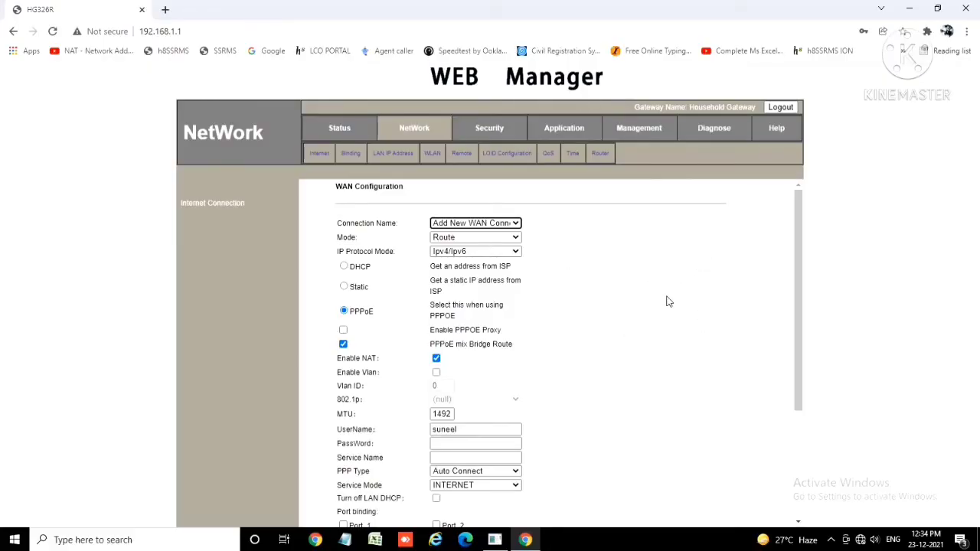
{"action": "scroll", "coordinate": [668, 302], "scroll_direction": "down", "scroll_amount": 2}
{"action": "scroll", "coordinate": [651, 260], "scroll_direction": "up", "scroll_amount": 2}
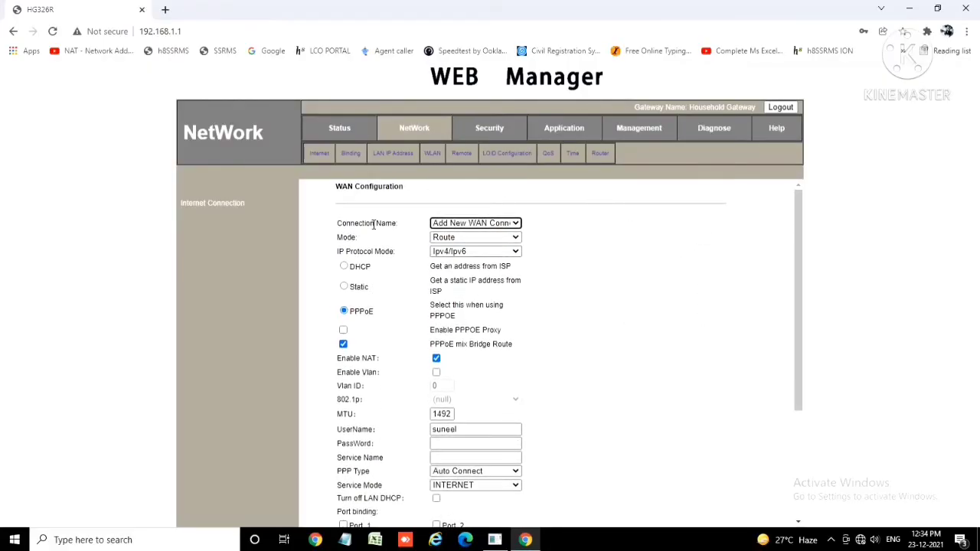
- Start a new WAN connection in Route mode, Ipv4/Ipv6, with PPPoE selected
{"action": "left_click", "coordinate": [520, 223]}
{"action": "left_click", "coordinate": [514, 238]}
{"action": "left_click", "coordinate": [504, 239]}
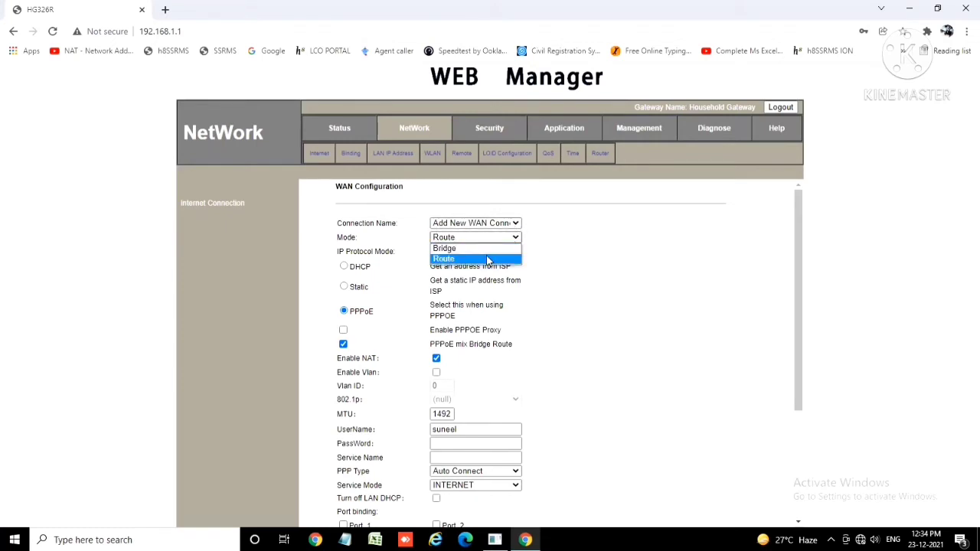
{"action": "left_click", "coordinate": [488, 259]}
{"action": "left_click", "coordinate": [507, 252]}
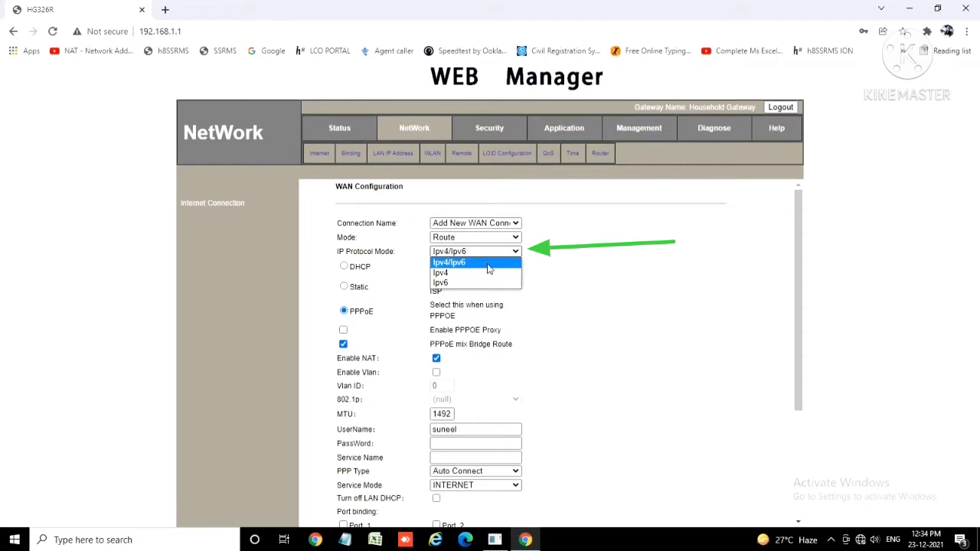
{"action": "left_click", "coordinate": [488, 264]}
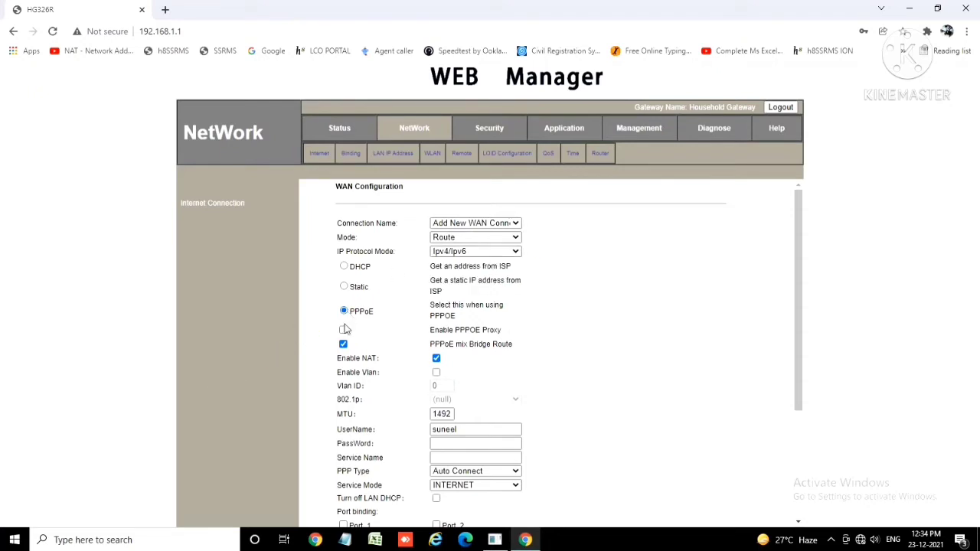
{"action": "left_click", "coordinate": [343, 344]}
{"action": "scroll", "coordinate": [469, 358], "scroll_direction": "down", "scroll_amount": 1}
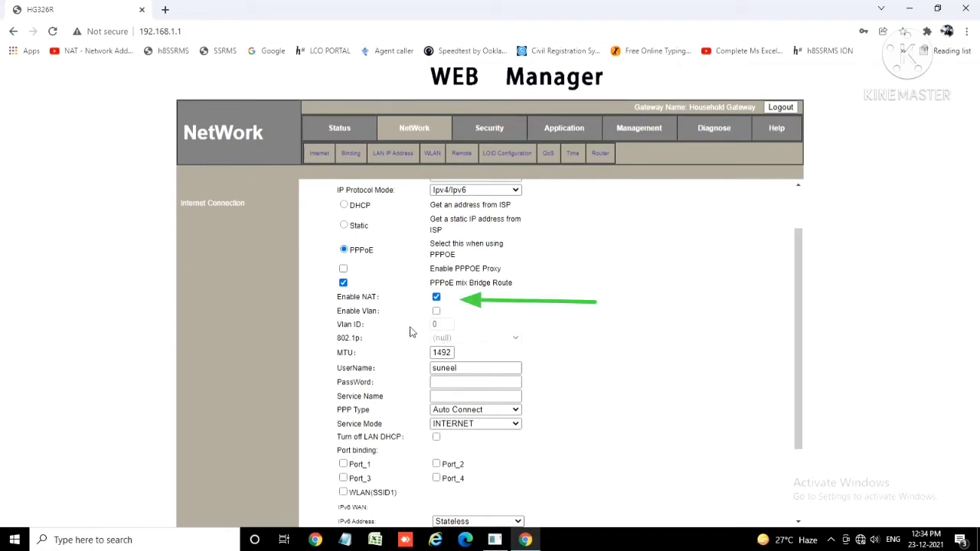
- Clear the PPPoE user name, enter the password and add service name 'officce name'
{"action": "left_click", "coordinate": [485, 368]}
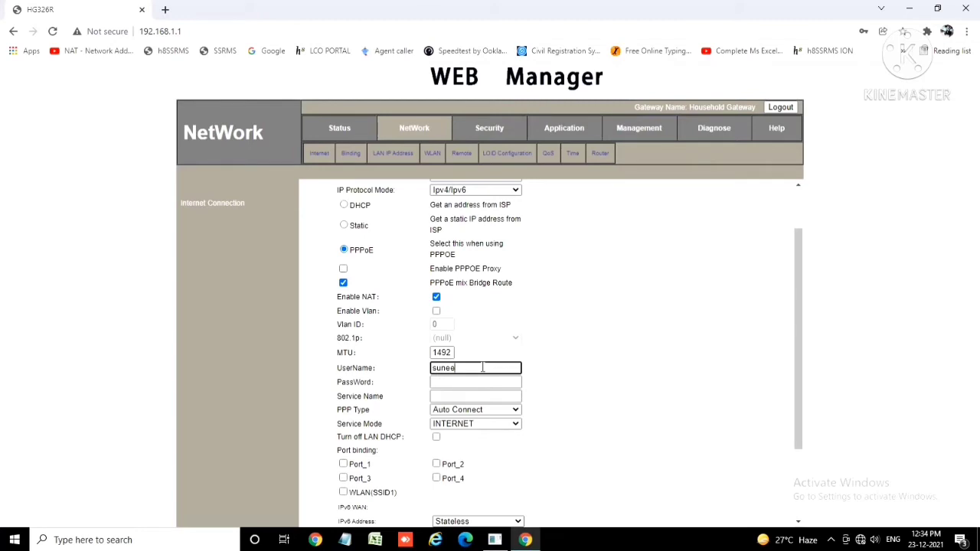
{"action": "key", "text": "BackSpace"}
{"action": "key", "text": "BackSpace"}
{"action": "key", "text": "BackSpace"}
{"action": "key", "text": "BackSpace"}
{"action": "key", "text": "BackSpace"}
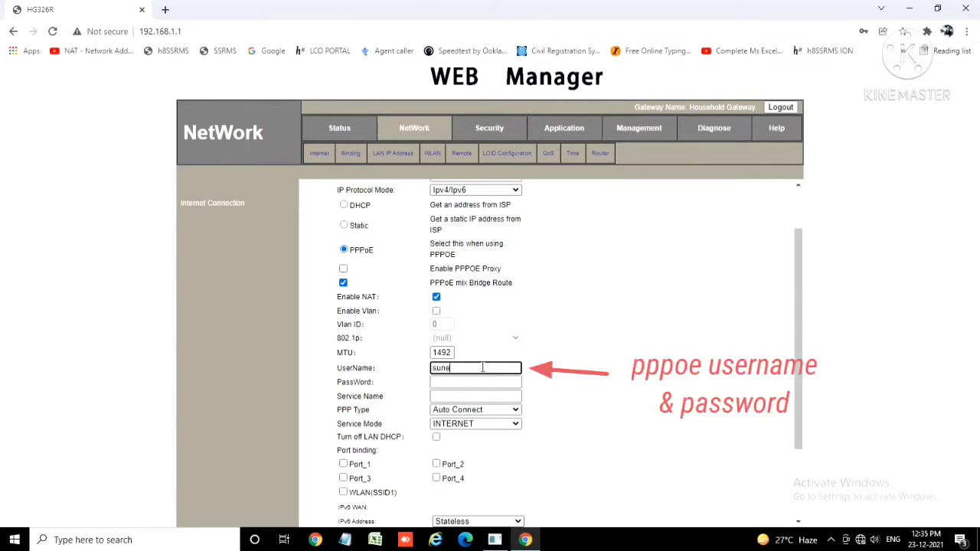
{"action": "key", "text": "Tab"}
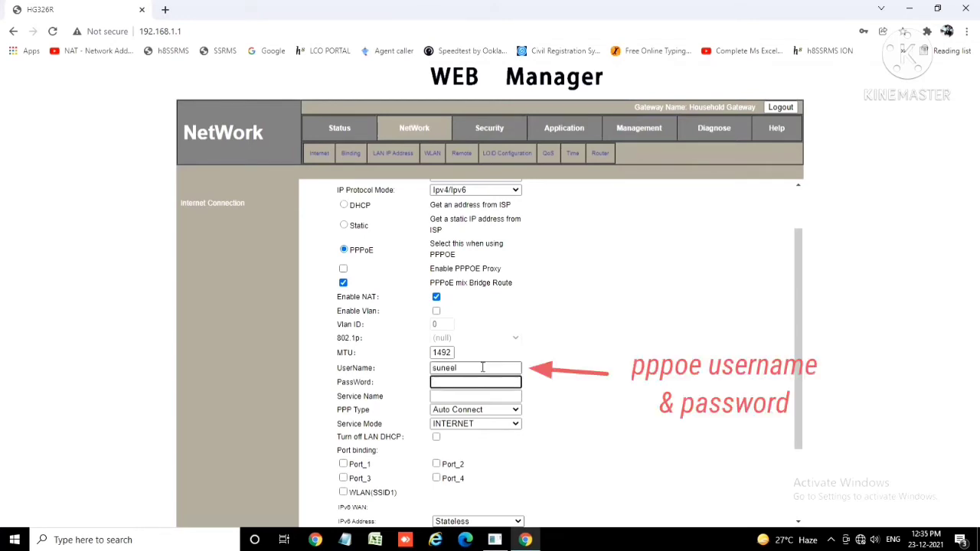
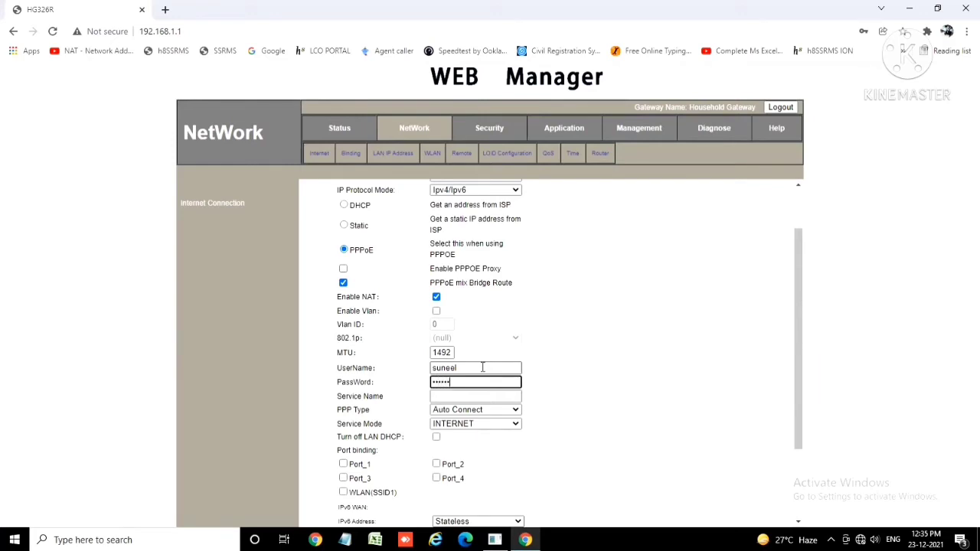
{"action": "left_click", "coordinate": [492, 395]}
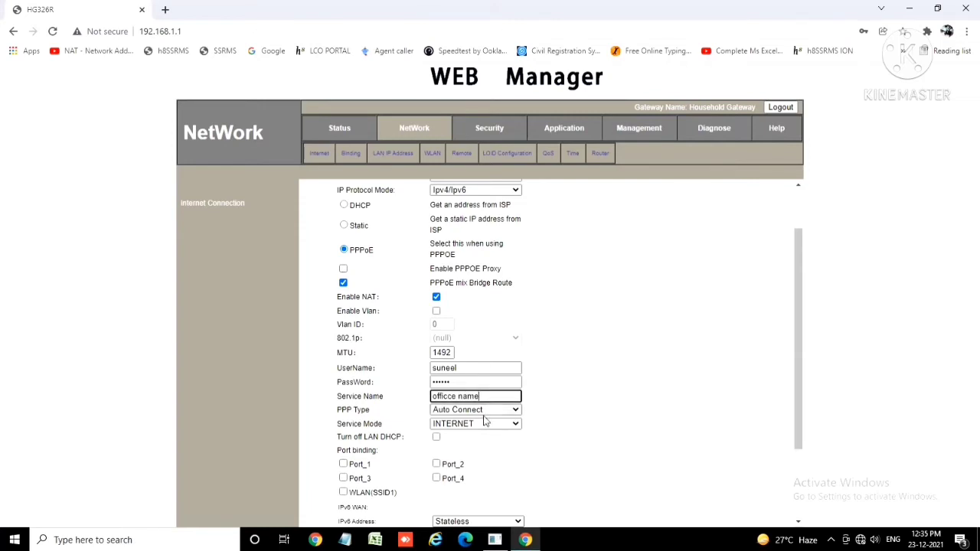
- Keep PPP Type at Auto Connect and Service Mode at INTERNET
{"action": "left_click", "coordinate": [515, 410]}
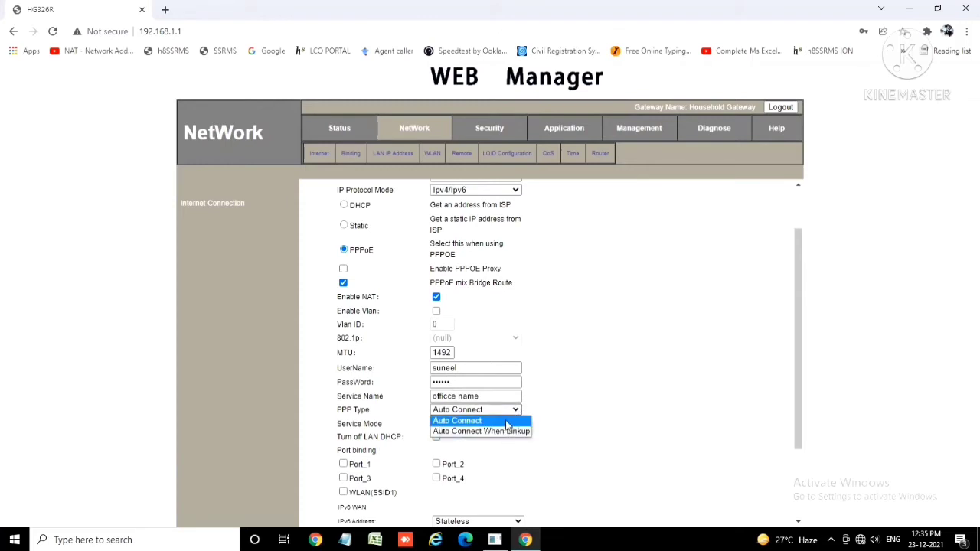
{"action": "left_click", "coordinate": [506, 421]}
{"action": "left_click", "coordinate": [500, 426]}
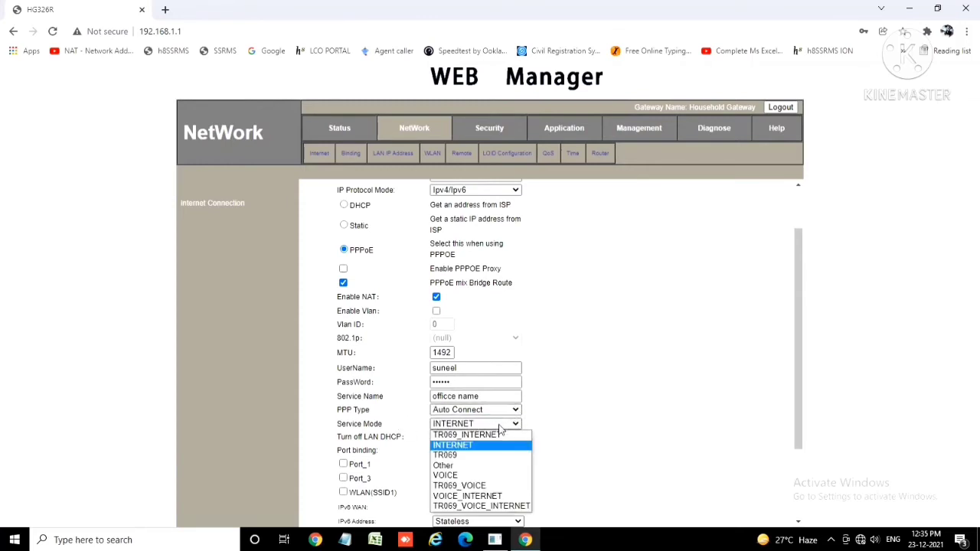
{"action": "left_click", "coordinate": [494, 445]}
- Bind Port_1 through Port_4 and keep Stateless IPv6 addressing
{"action": "scroll", "coordinate": [529, 436], "scroll_direction": "down", "scroll_amount": 3}
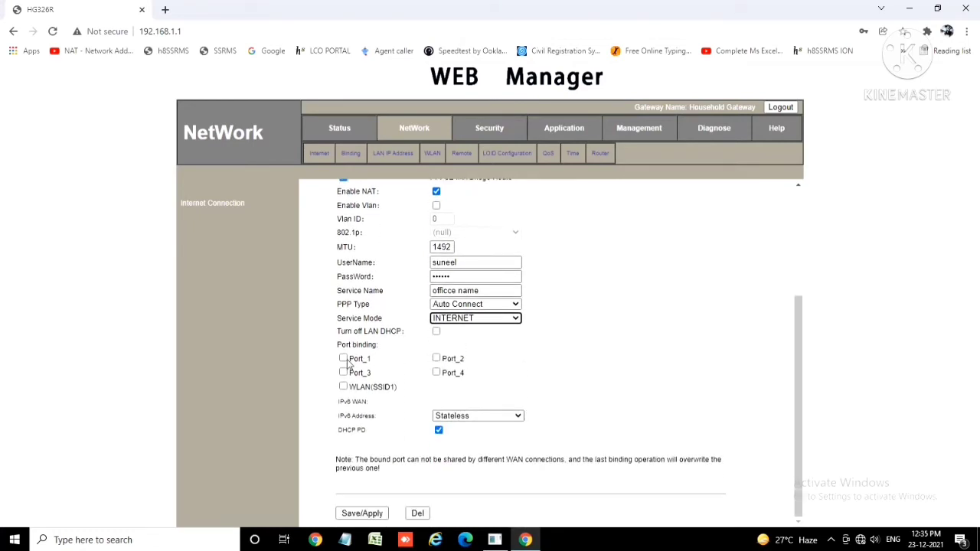
{"action": "left_click", "coordinate": [344, 359]}
{"action": "left_click", "coordinate": [437, 359]}
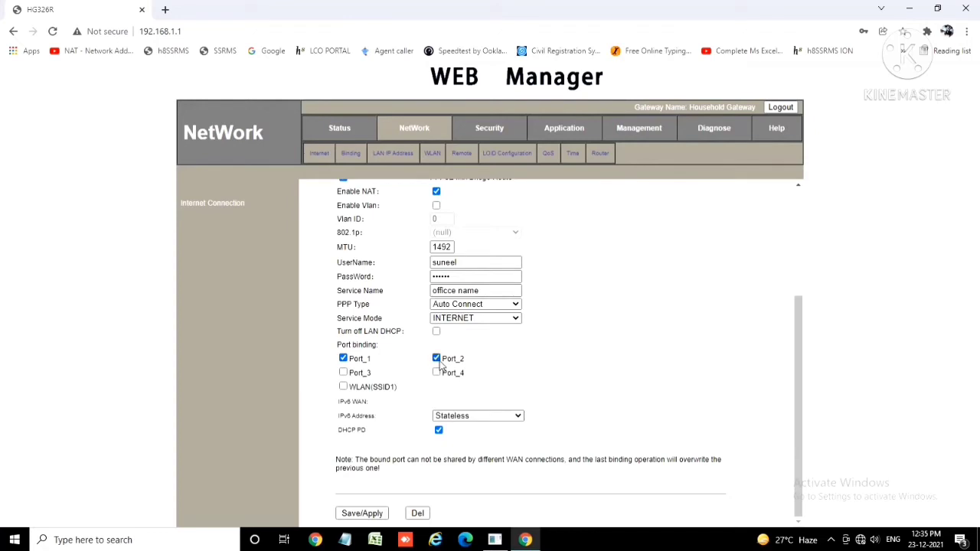
{"action": "left_click", "coordinate": [344, 373]}
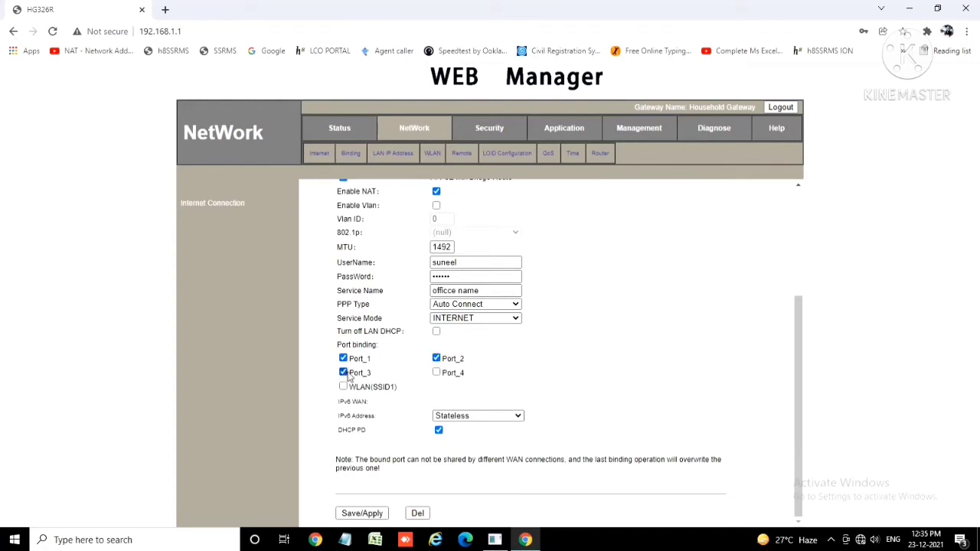
{"action": "left_click", "coordinate": [437, 373]}
{"action": "left_click", "coordinate": [522, 417]}
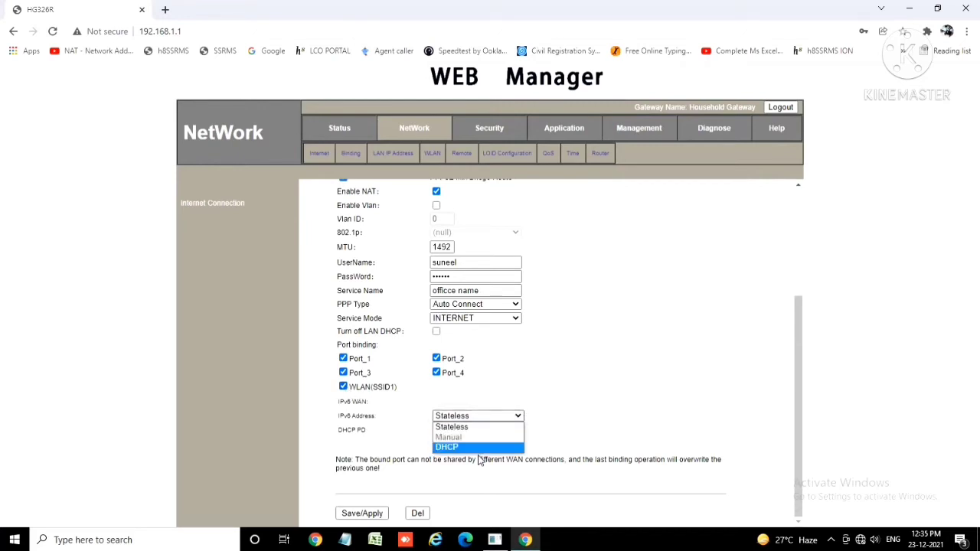
{"action": "left_click", "coordinate": [480, 427]}
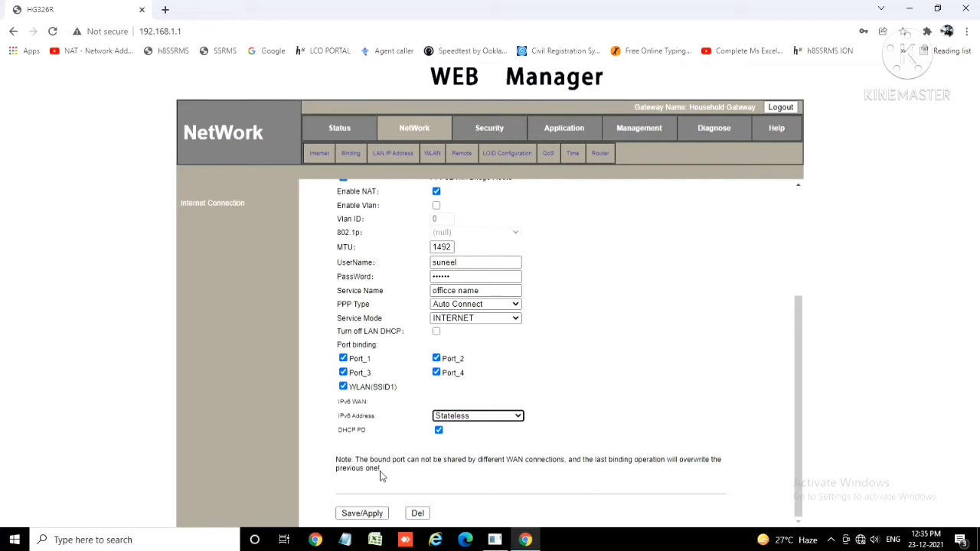
- Save the PPPoE connection and inspect its WAN row's interface, VLAN and protocol
{"action": "left_click", "coordinate": [362, 513]}
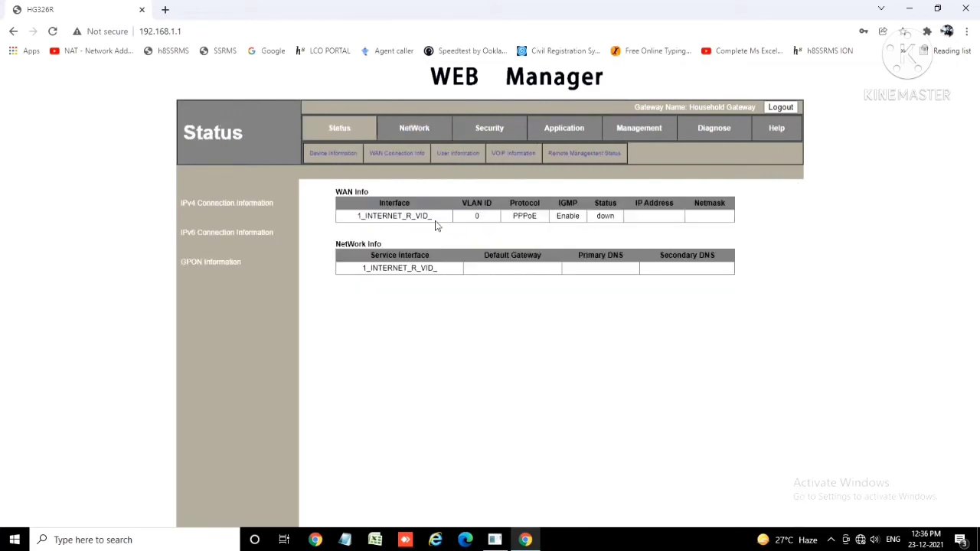
{"action": "left_click_drag", "start_coordinate": [360, 216], "coordinate": [541, 228]}
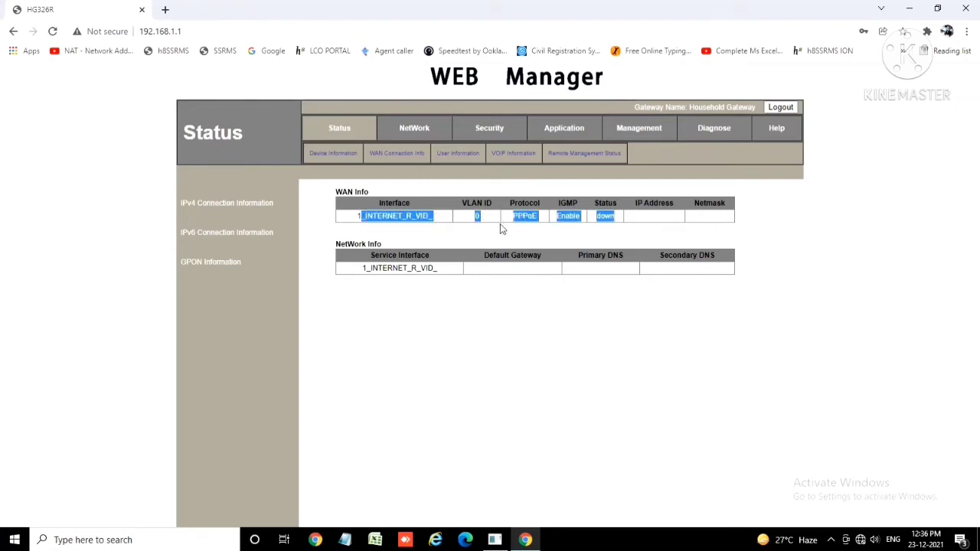
{"action": "left_click", "coordinate": [715, 220]}
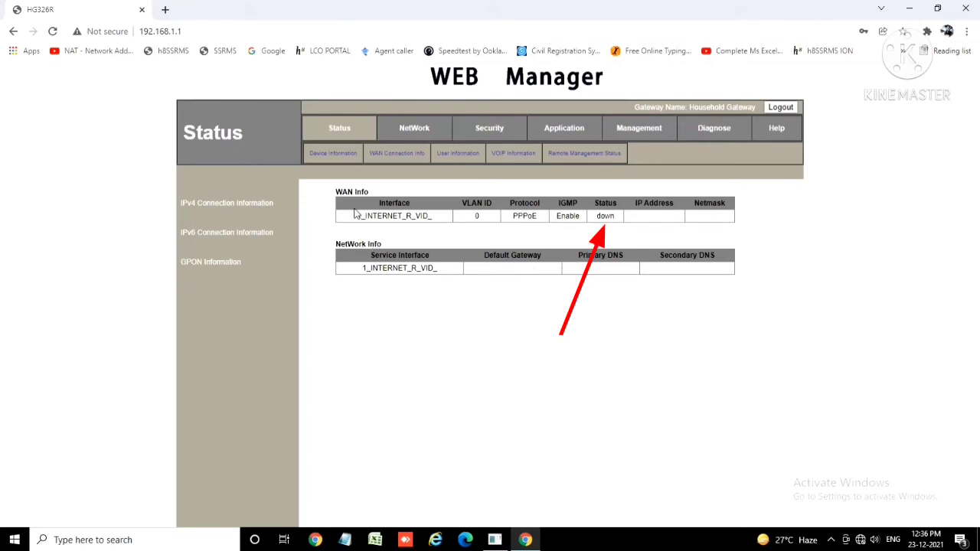
{"action": "left_click_drag", "start_coordinate": [354, 215], "coordinate": [561, 222]}
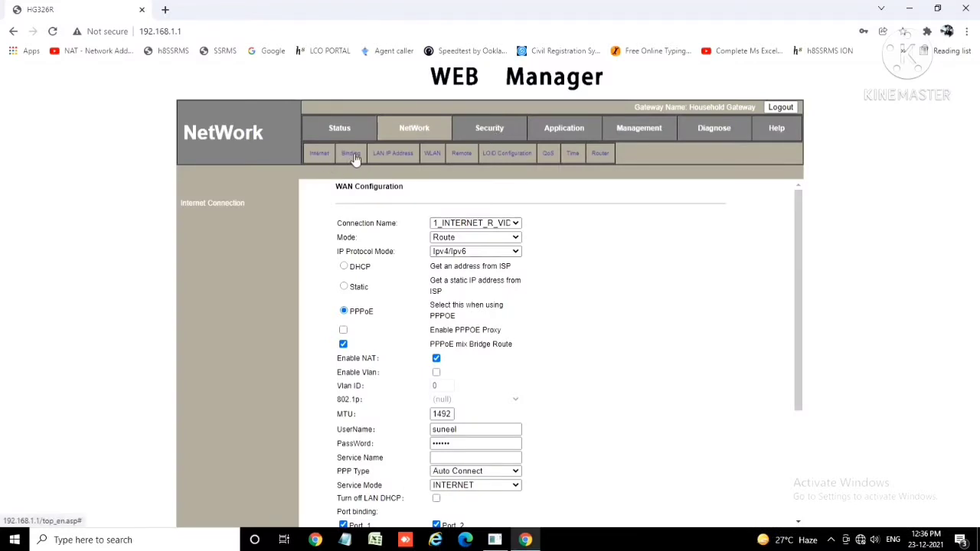
- View the Binding and LAN IP Address pages, then the WLAN page showing SSID FTTH-3F62
{"action": "left_click", "coordinate": [352, 157]}
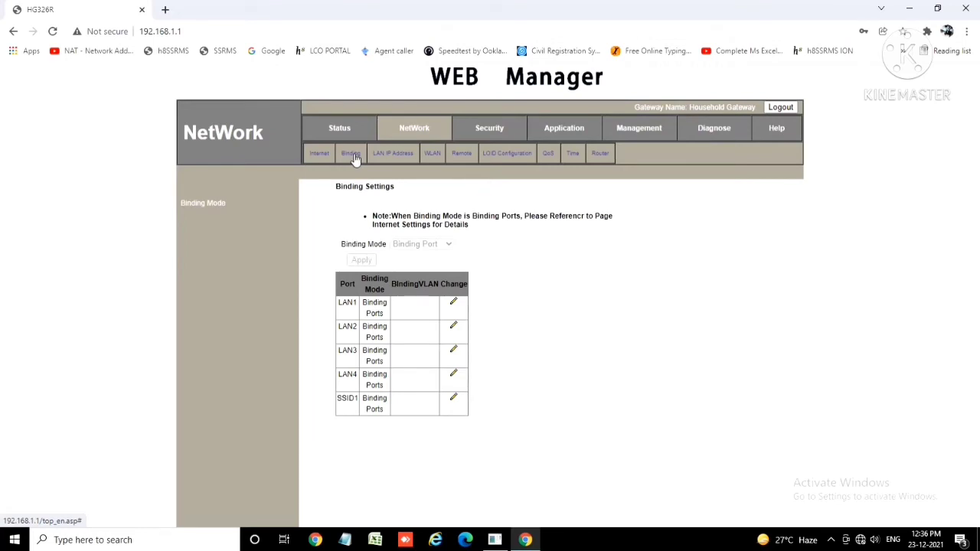
{"action": "left_click", "coordinate": [388, 154]}
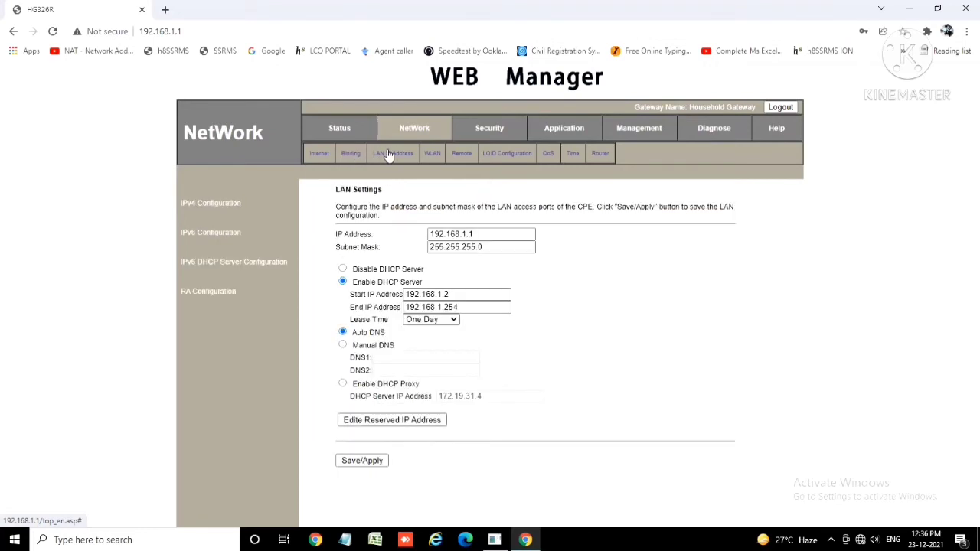
{"action": "left_click", "coordinate": [432, 153]}
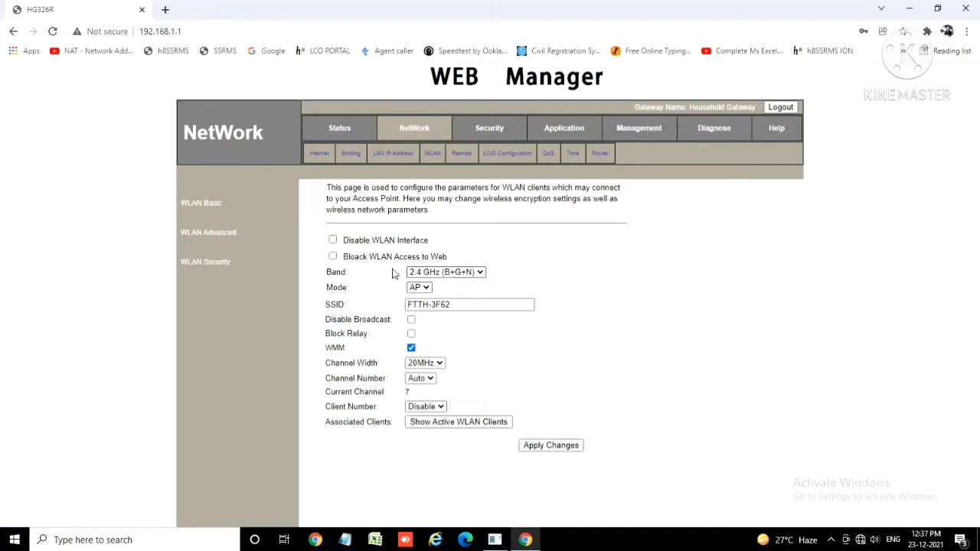
- Keep the 2.4 GHz (B+G+N) band and replace the SSID FTTH-3F62 with NETLINK
{"action": "left_click", "coordinate": [478, 273]}
{"action": "left_click", "coordinate": [473, 335]}
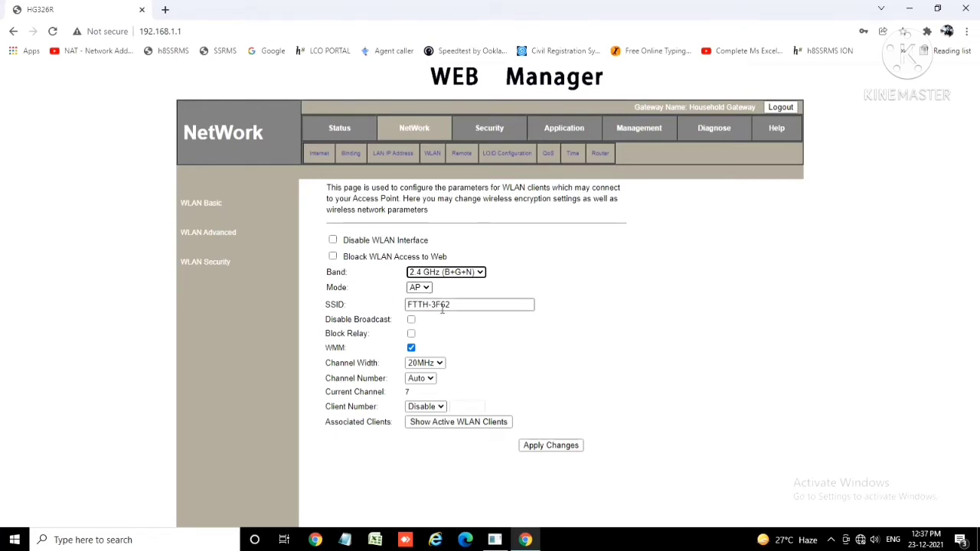
{"action": "left_click", "coordinate": [464, 304]}
{"action": "left_click_drag", "start_coordinate": [464, 304], "coordinate": [374, 309]}
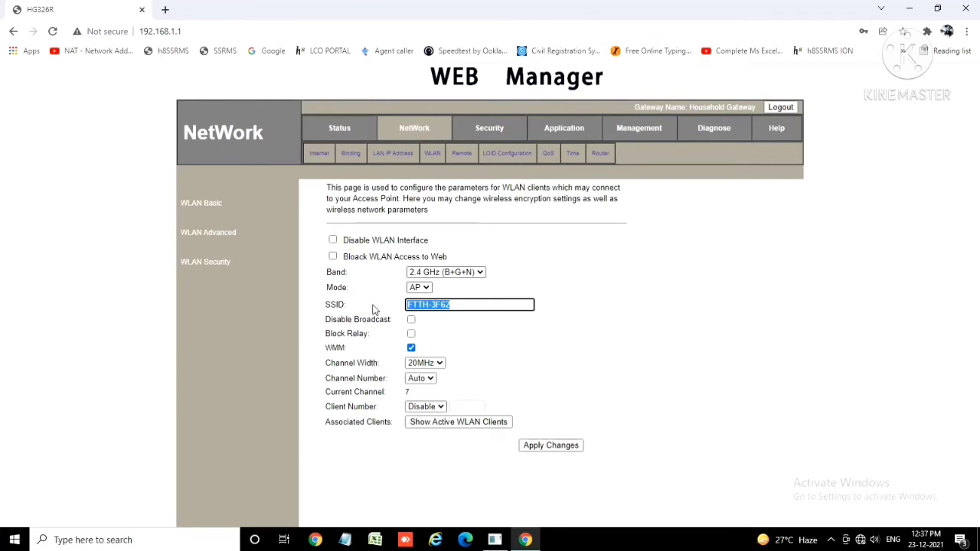
{"action": "type", "text": "NETLINK"}
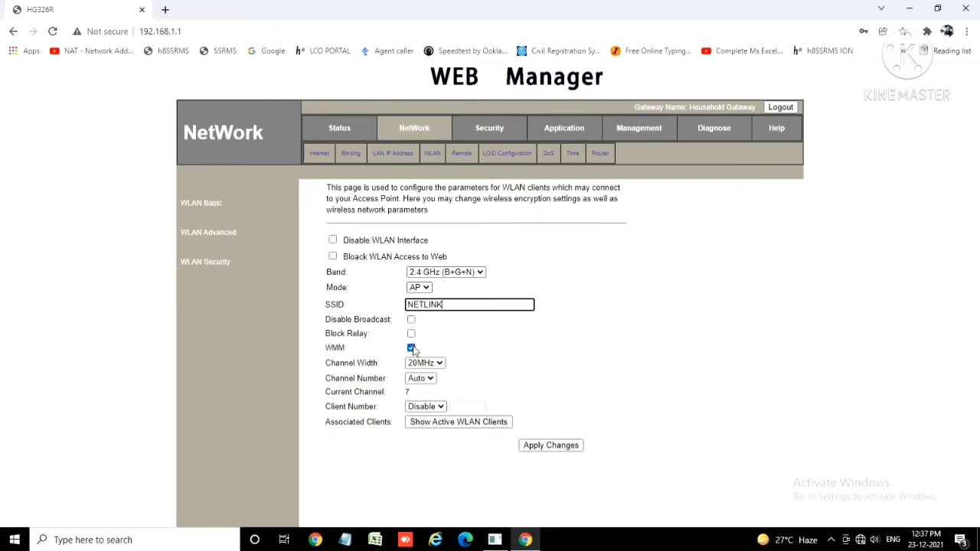
- Keep WMM on, 20MHz channel width and Auto channel, apply, and reload WLAN Basic
{"action": "left_click", "coordinate": [411, 349]}
{"action": "left_click", "coordinate": [412, 348]}
{"action": "left_click", "coordinate": [425, 364]}
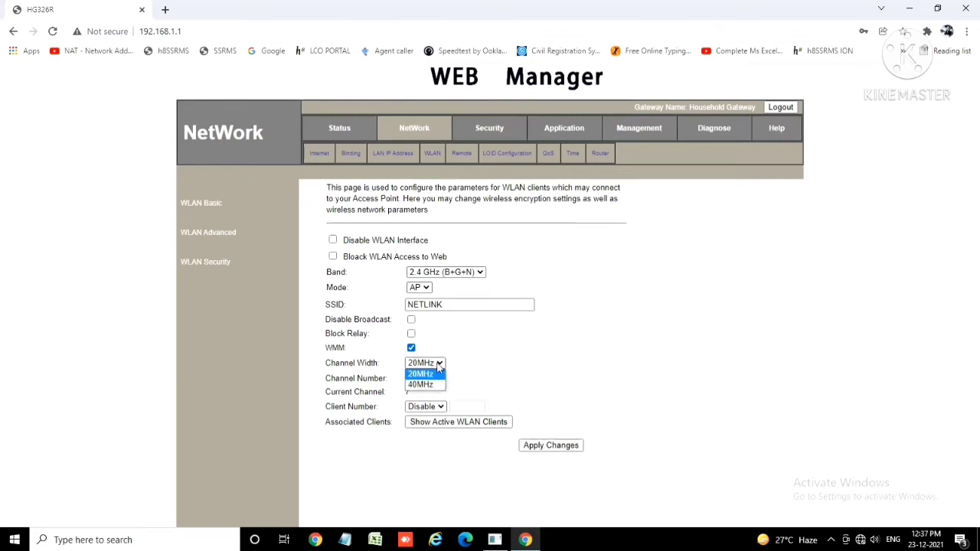
{"action": "left_click", "coordinate": [438, 375]}
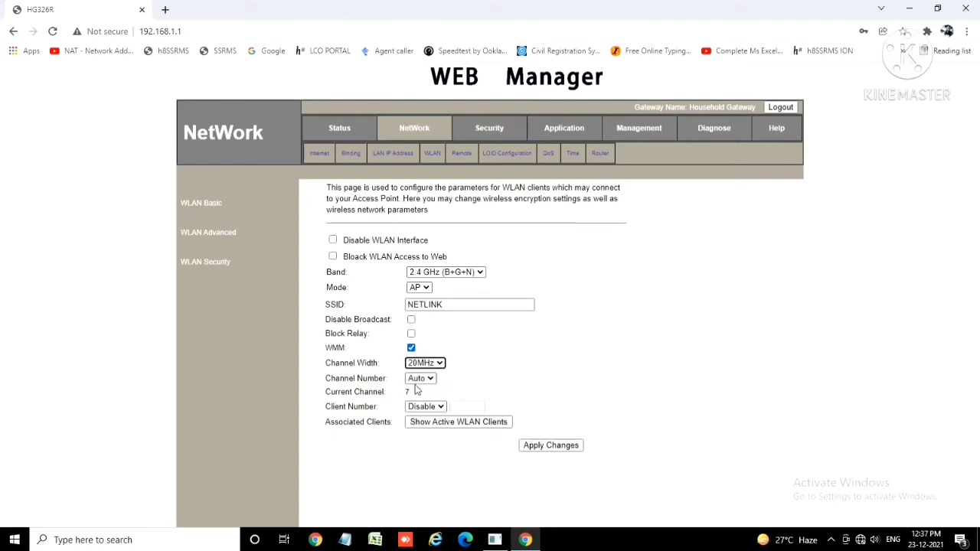
{"action": "left_click", "coordinate": [425, 378]}
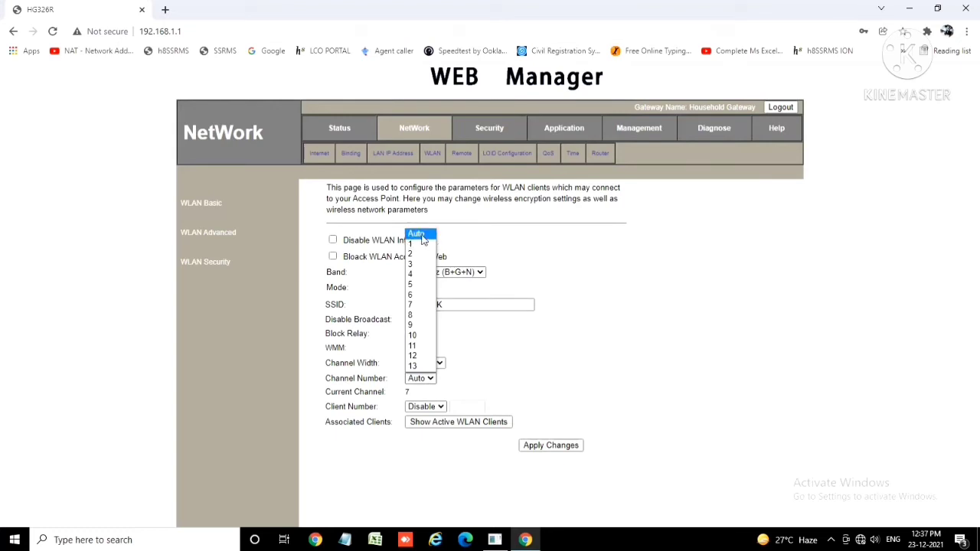
{"action": "left_click", "coordinate": [421, 234]}
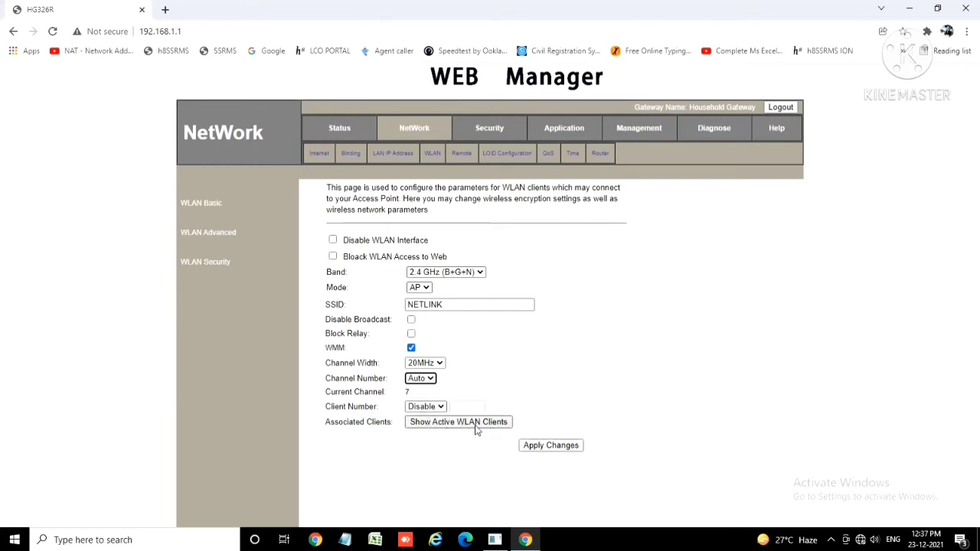
{"action": "left_click", "coordinate": [541, 447]}
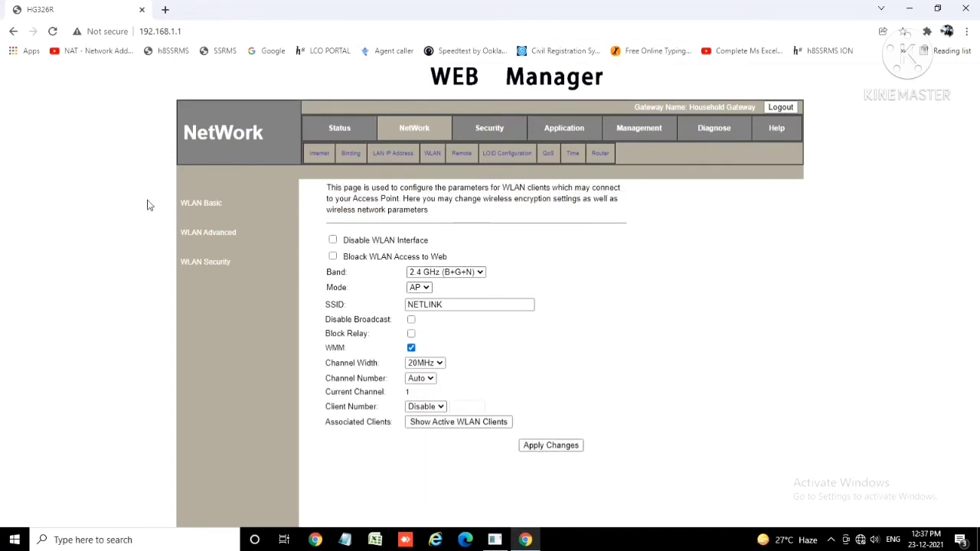
{"action": "left_click", "coordinate": [200, 205]}
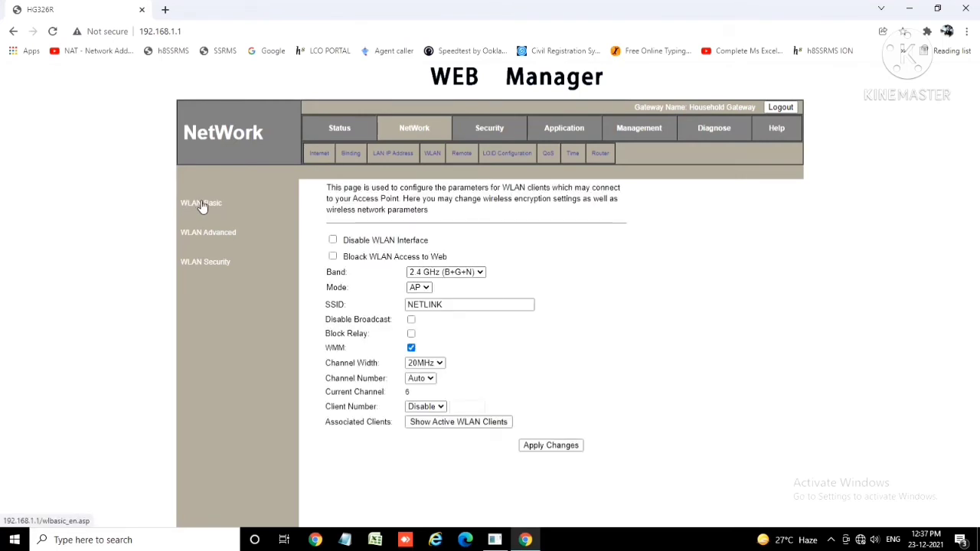
{"action": "left_click", "coordinate": [208, 236]}
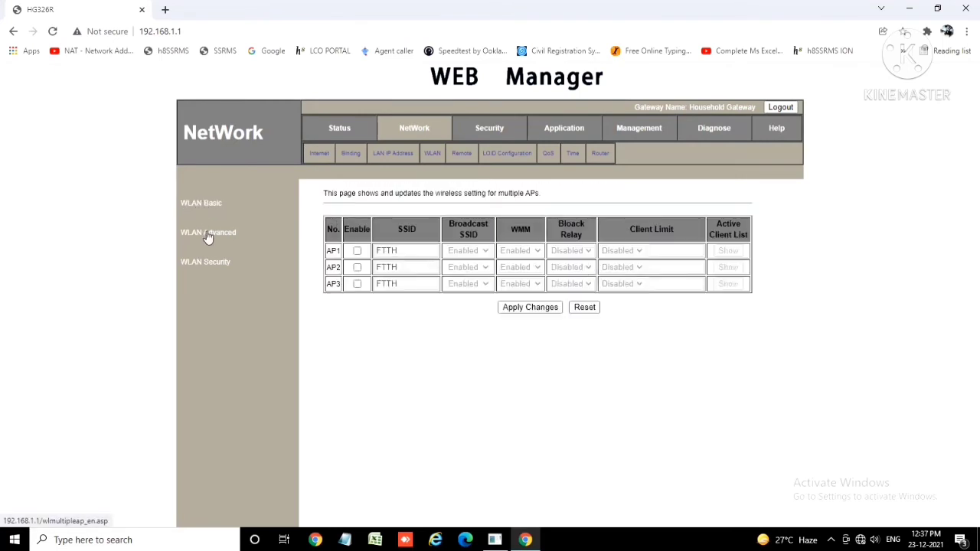
- On WLAN Security, keep WPA2 Mixed encryption with the TKIP cipher enabled
{"action": "left_click", "coordinate": [212, 265]}
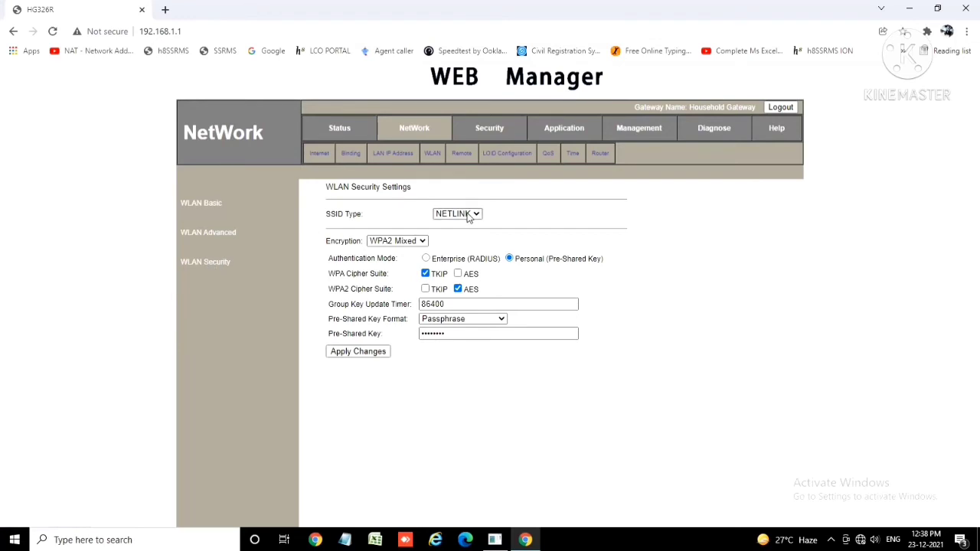
{"action": "left_click", "coordinate": [422, 242]}
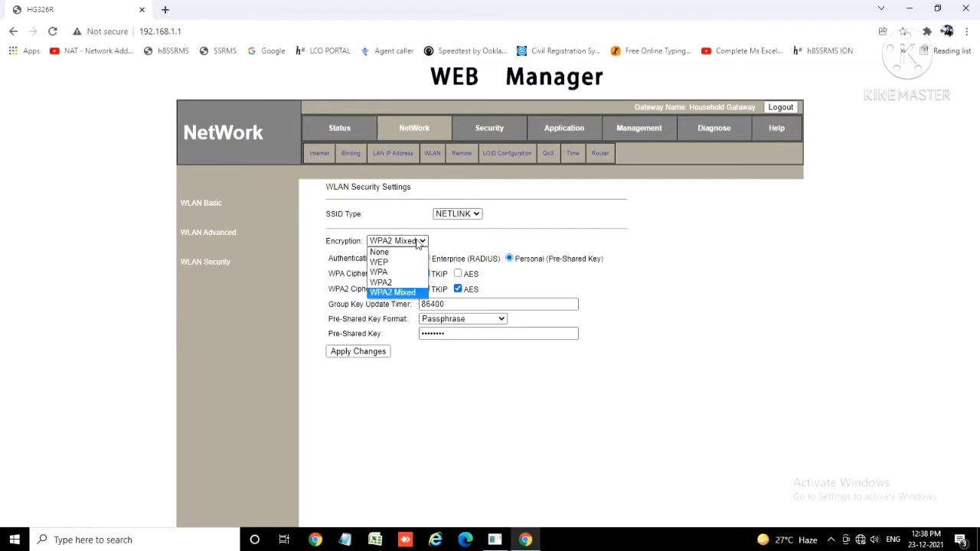
{"action": "left_click", "coordinate": [406, 293]}
{"action": "left_click", "coordinate": [426, 273]}
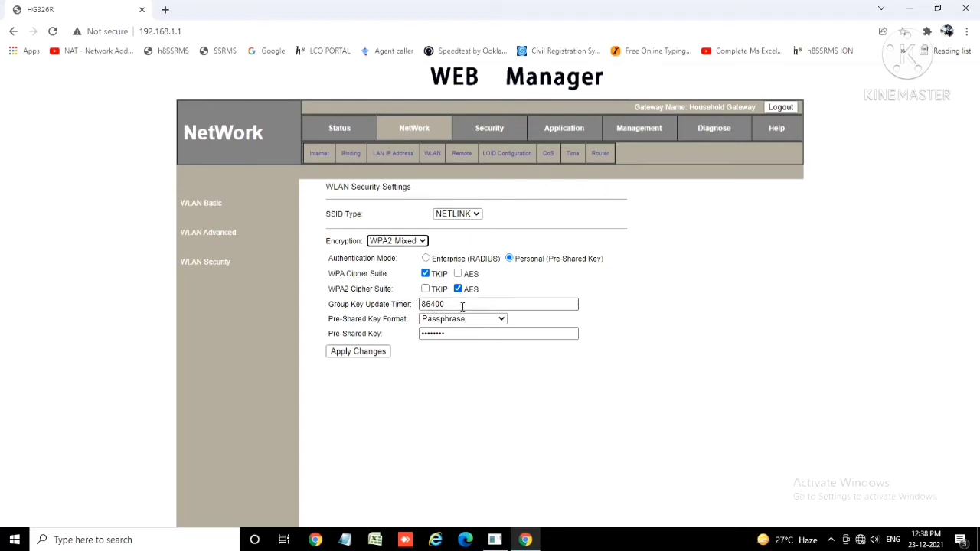
- Keep the Passphrase key format, enter the new Wi-Fi password, and apply the changes
{"action": "left_click", "coordinate": [499, 318]}
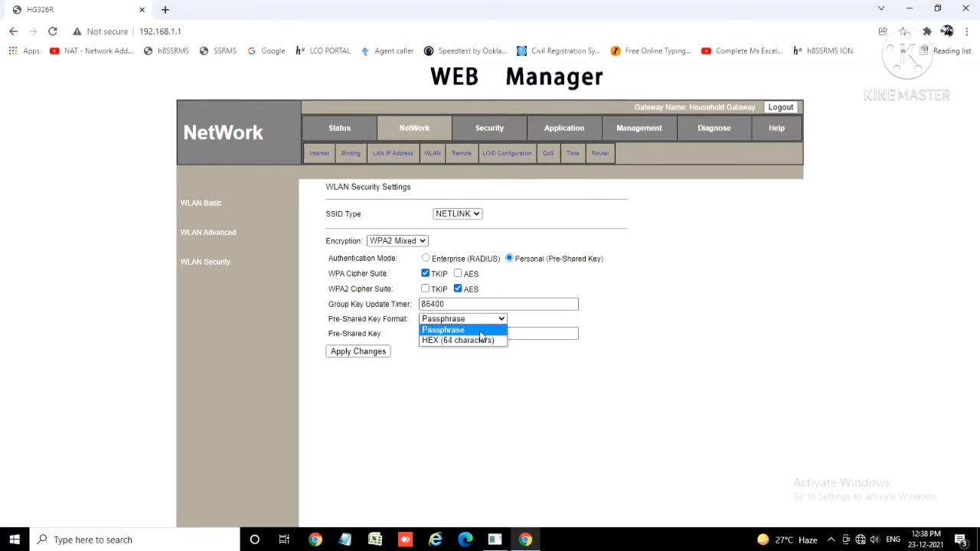
{"action": "left_click", "coordinate": [482, 332]}
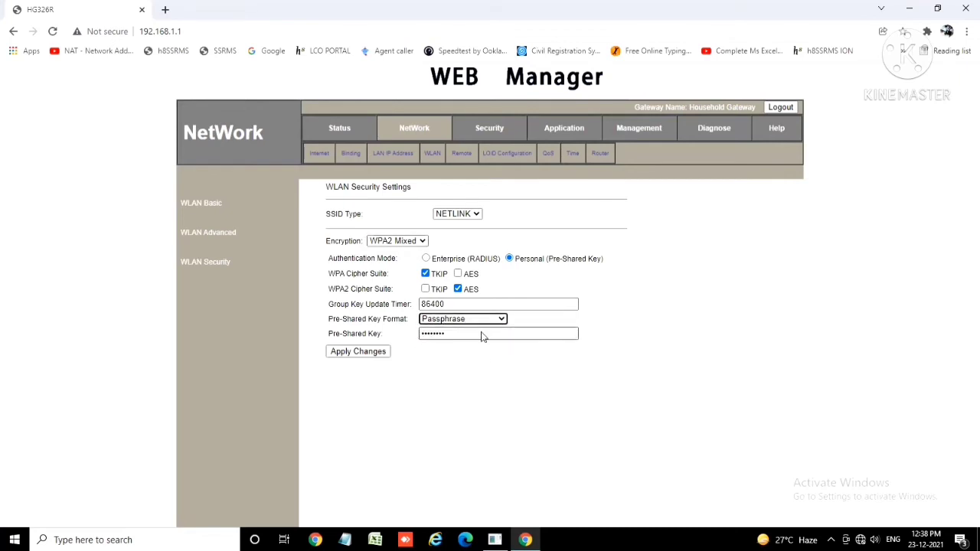
{"action": "left_click", "coordinate": [484, 334]}
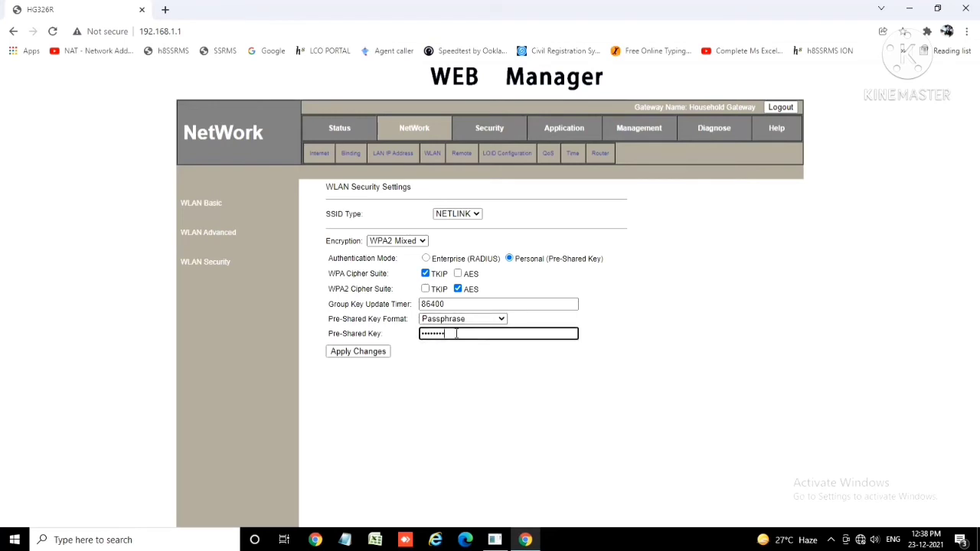
{"action": "left_click_drag", "start_coordinate": [456, 334], "coordinate": [379, 334]}
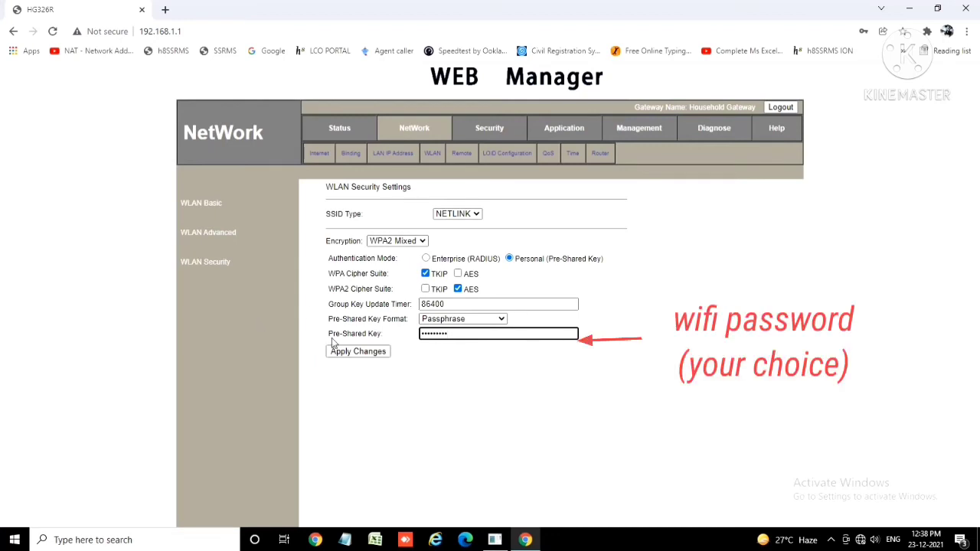
{"action": "left_click", "coordinate": [343, 353]}
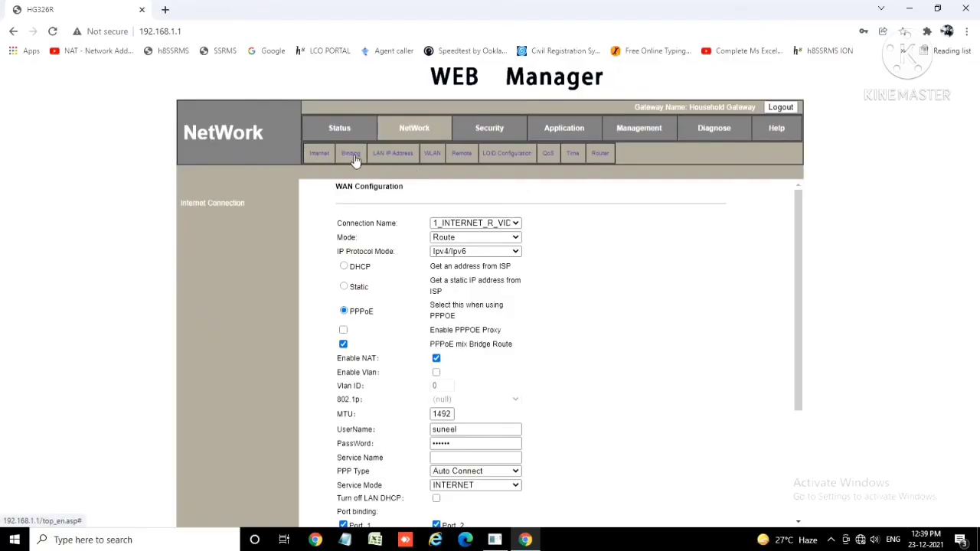
- Change the LAN IP address to 192.168.2.1
{"action": "left_click", "coordinate": [388, 156]}
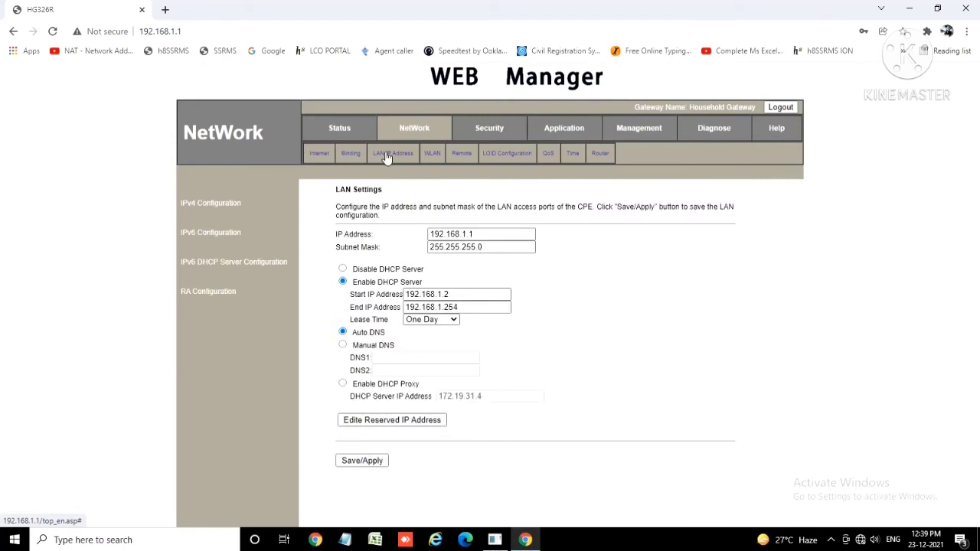
{"action": "left_click", "coordinate": [469, 233]}
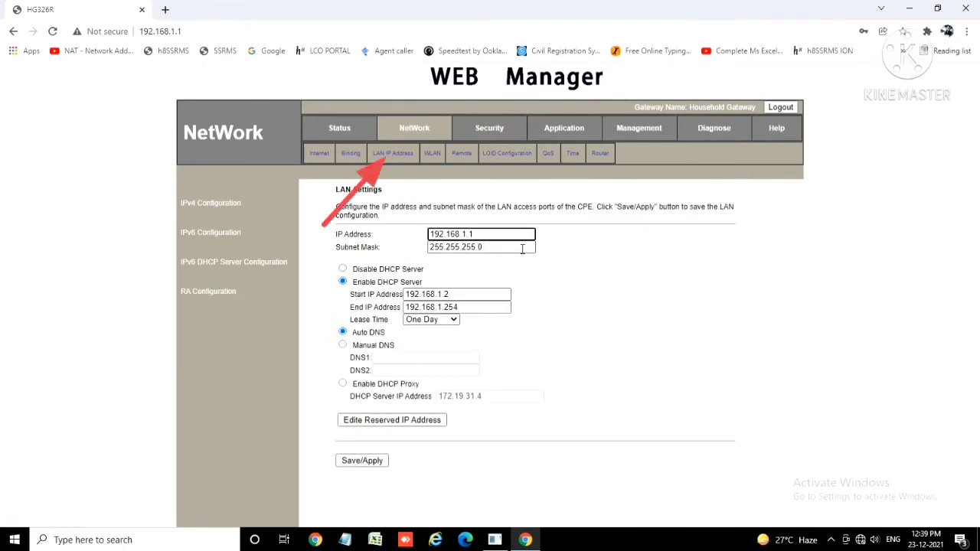
{"action": "key", "text": "BackSpace"}
{"action": "type", "text": "2"}
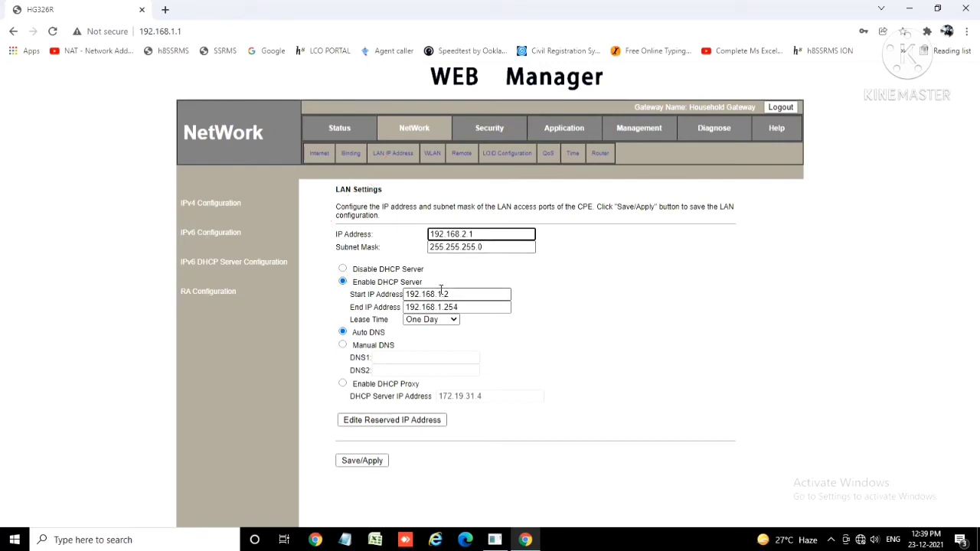
- Set the DHCP range to 192.168.2.2–192.168.2.254, then save and confirm the IP change warning
{"action": "left_click", "coordinate": [443, 294]}
{"action": "key", "text": "BackSpace"}
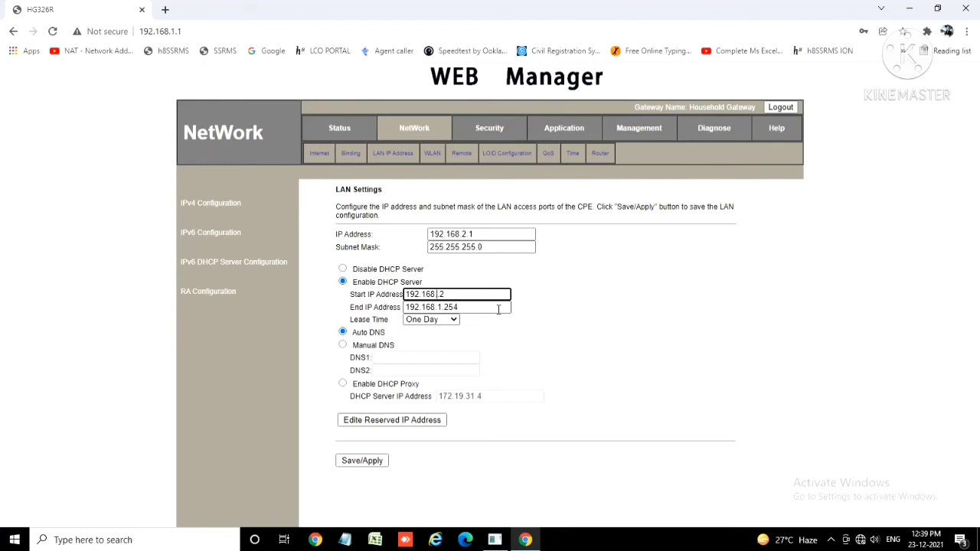
{"action": "type", "text": "2"}
{"action": "left_click", "coordinate": [445, 307]}
{"action": "key", "text": "BackSpace"}
{"action": "type", "text": "2"}
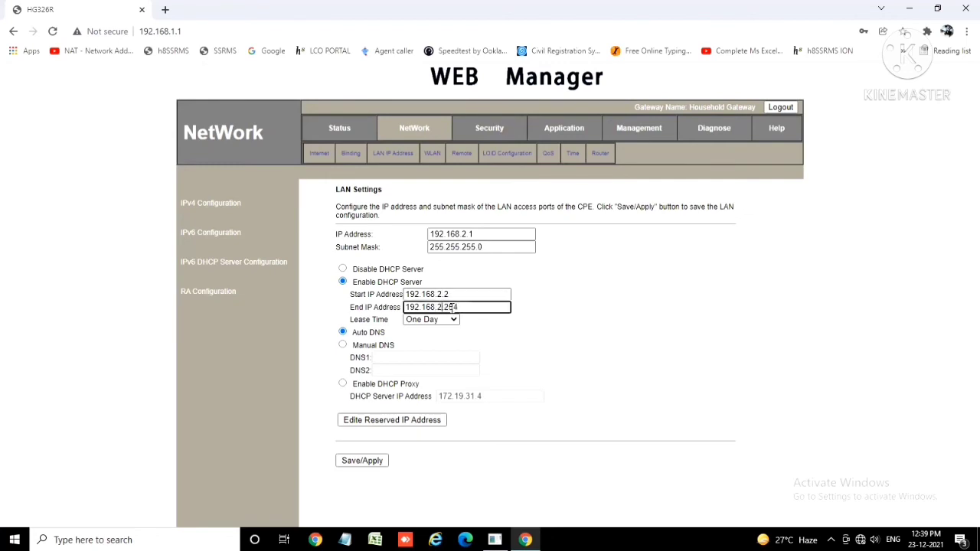
{"action": "left_click", "coordinate": [366, 463]}
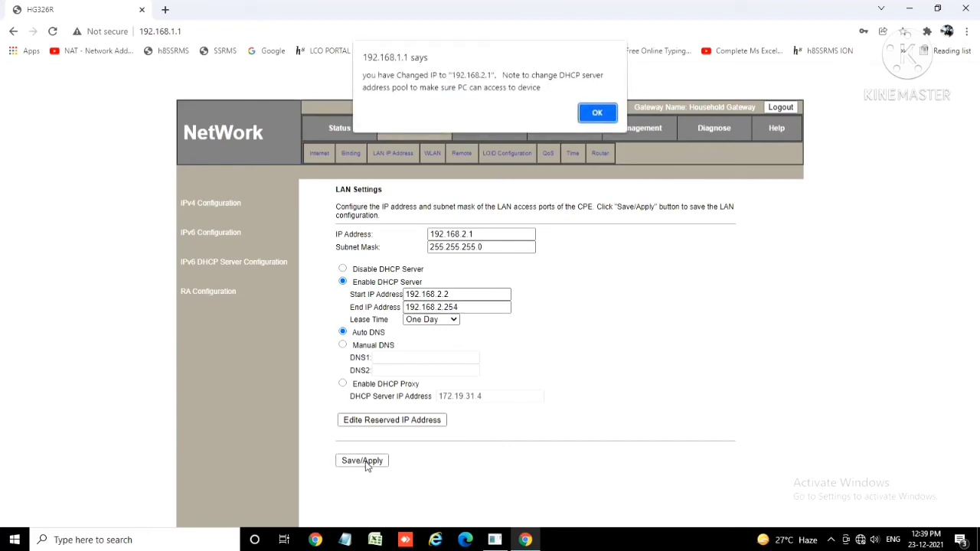
{"action": "left_click", "coordinate": [601, 113]}
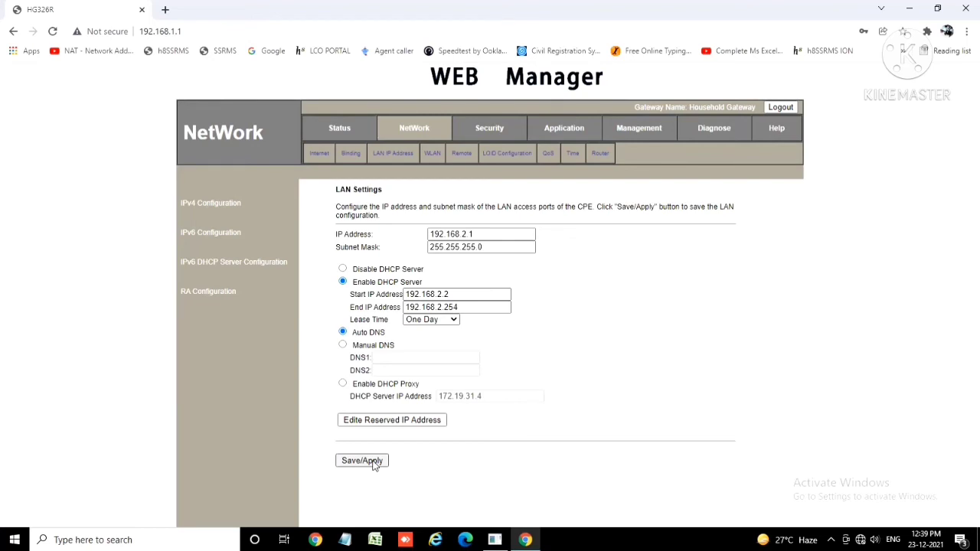
{"action": "left_click", "coordinate": [643, 132]}
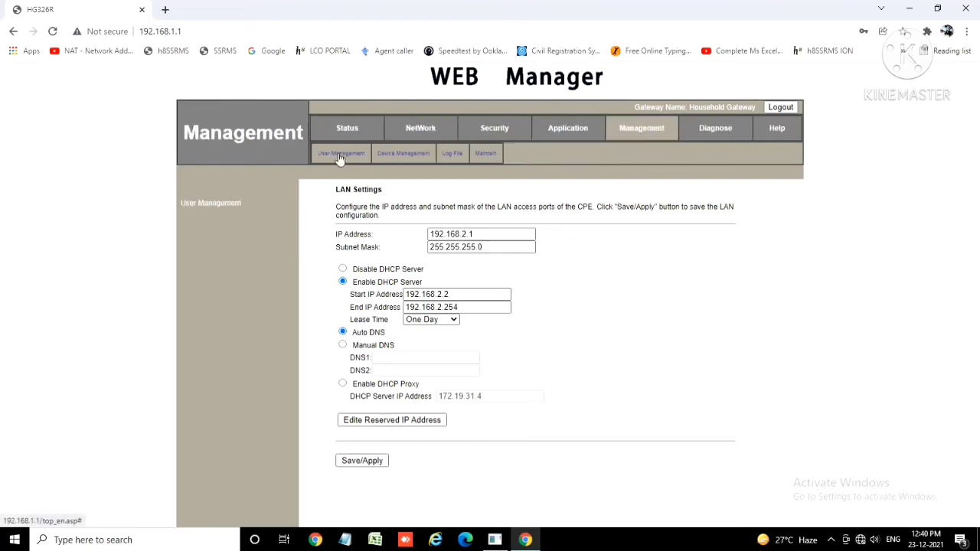
- Go to Device Management and request the Reboot page, which times out at 192.168.1.1
{"action": "left_click", "coordinate": [385, 155]}
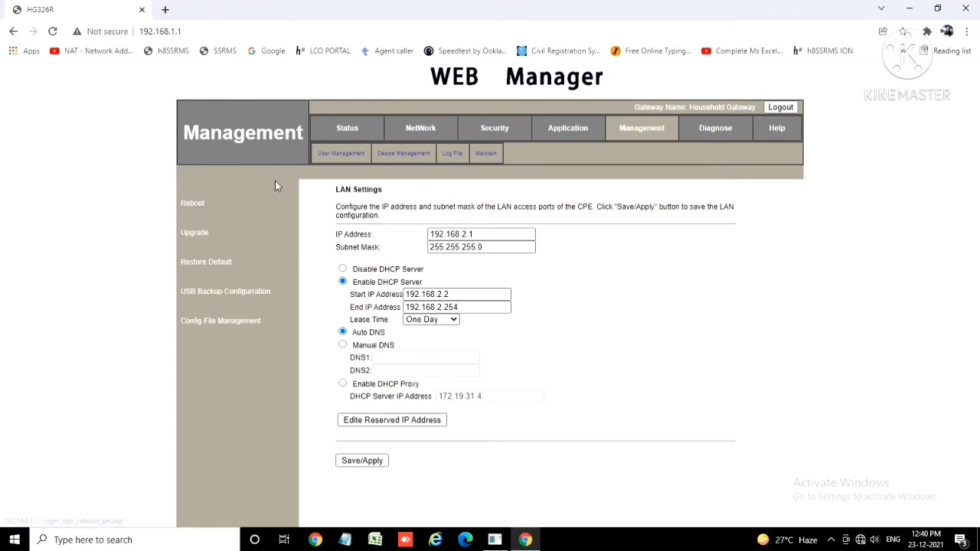
{"action": "left_click", "coordinate": [191, 206]}
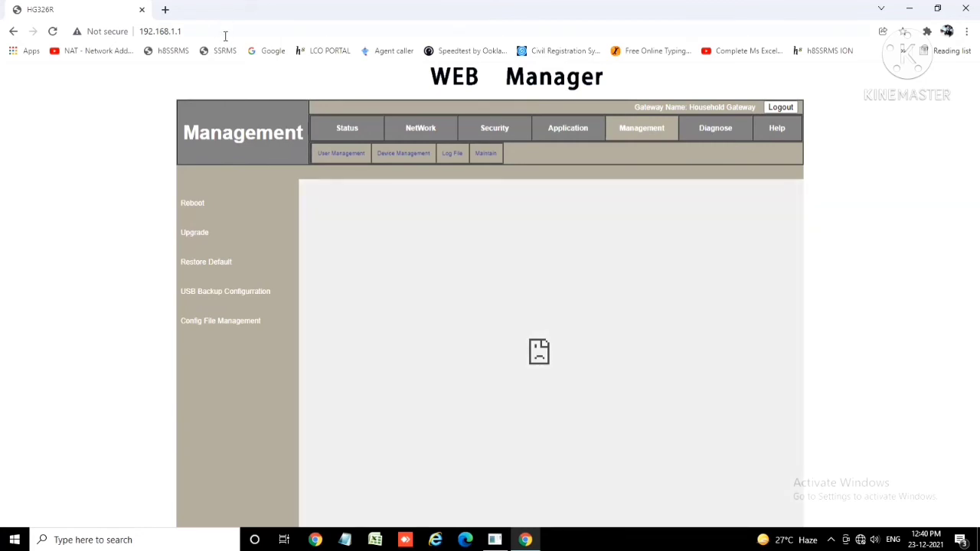
- Retry 192.168.1.1, then load the router at its new address 192.168.2.1
{"action": "left_click", "coordinate": [225, 34]}
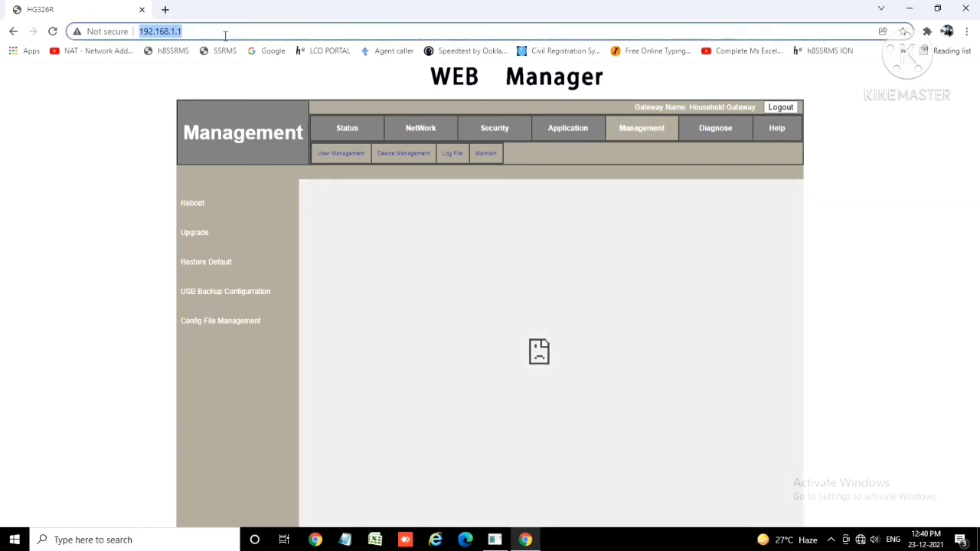
{"action": "key", "text": "Return"}
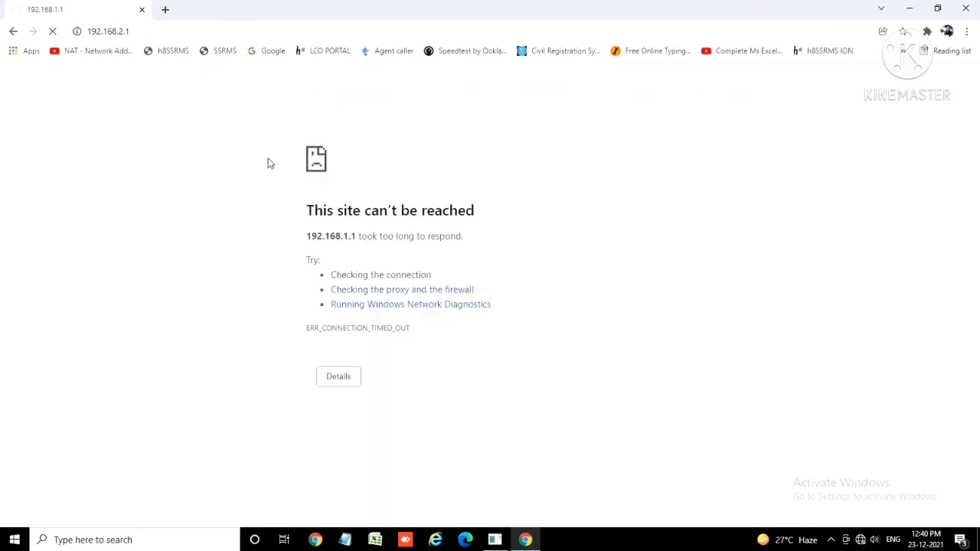
{"action": "key", "text": "ctrl+l"}
{"action": "type", "text": "192.168.2"}
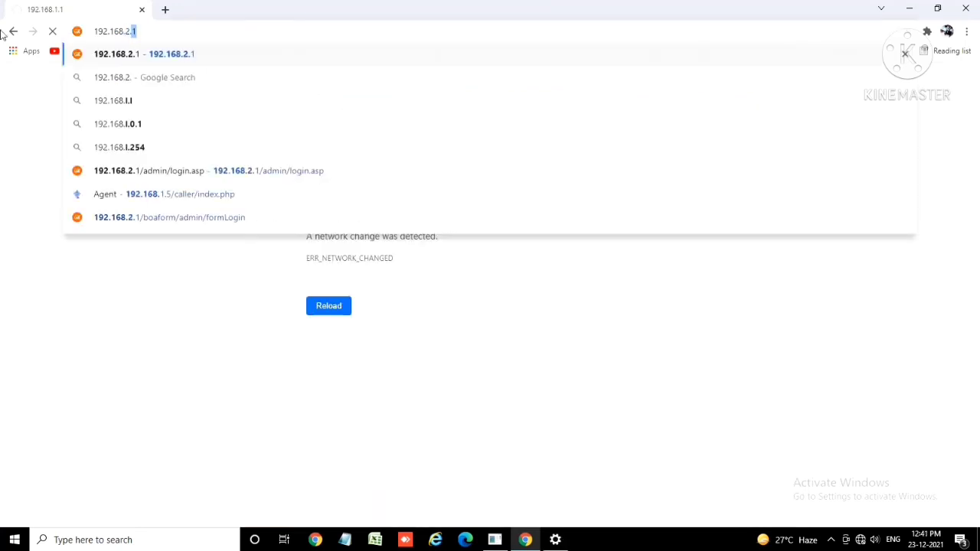
{"action": "key", "text": "Return"}
- Log in with the administrator username and password
{"action": "left_click", "coordinate": [488, 246]}
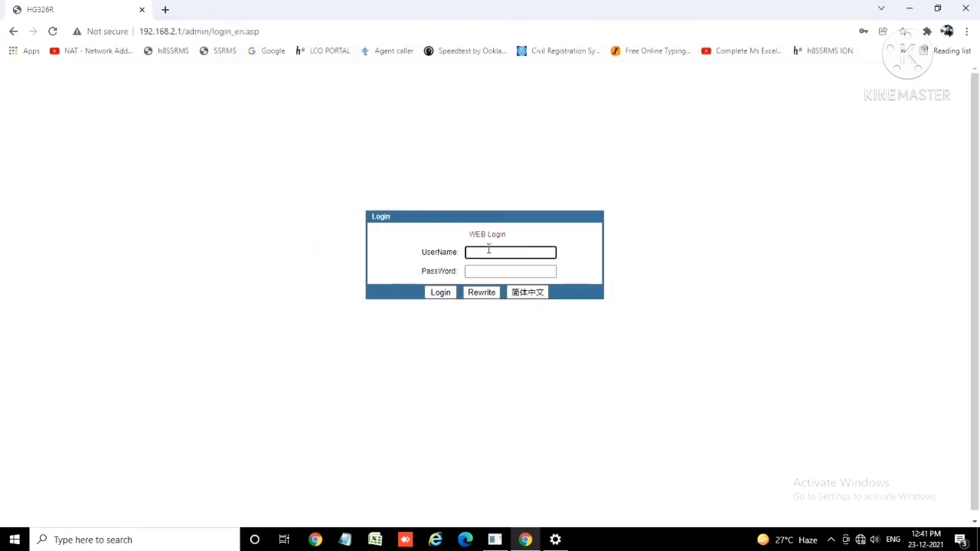
{"action": "key", "text": "Tab"}
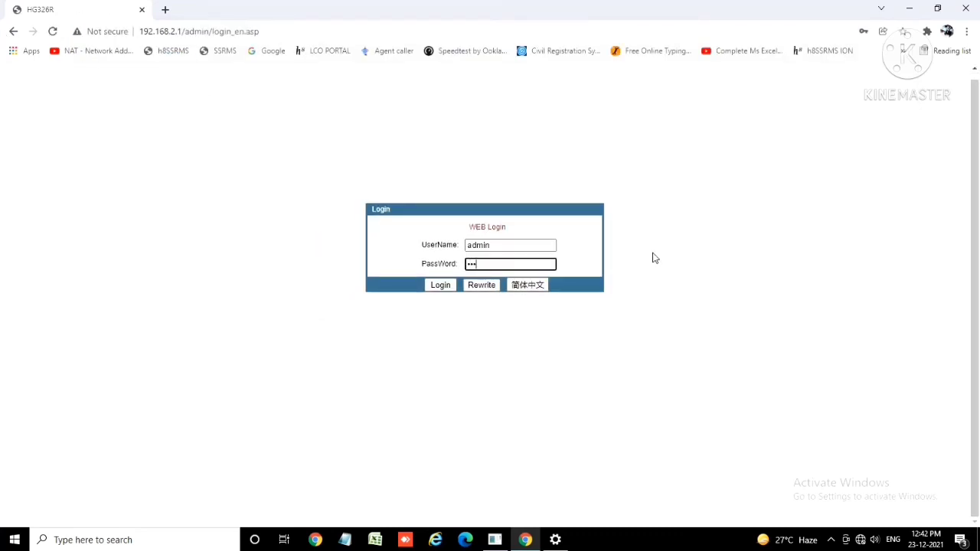
{"action": "key", "text": "Return"}
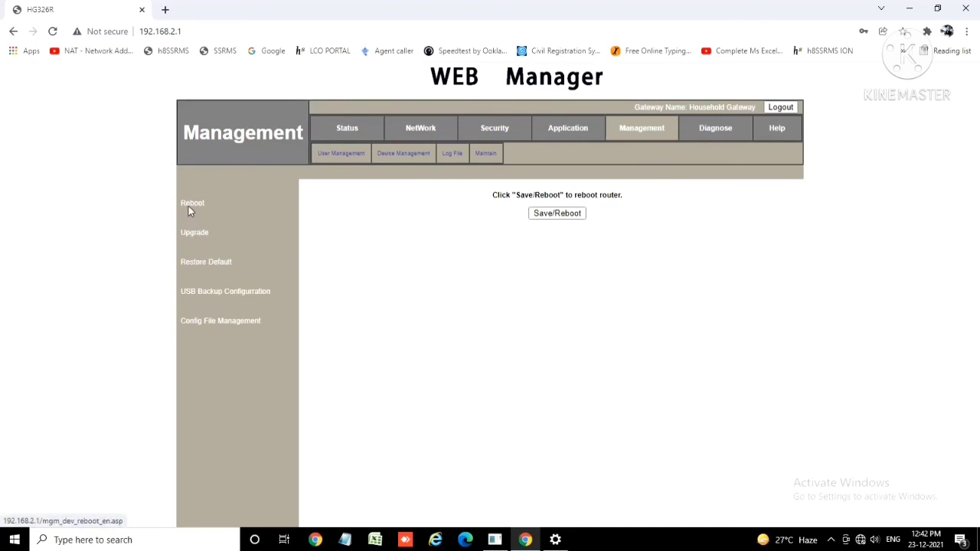
- Click Save/Reboot to restart the router with the saved settings
{"action": "left_click", "coordinate": [553, 214]}
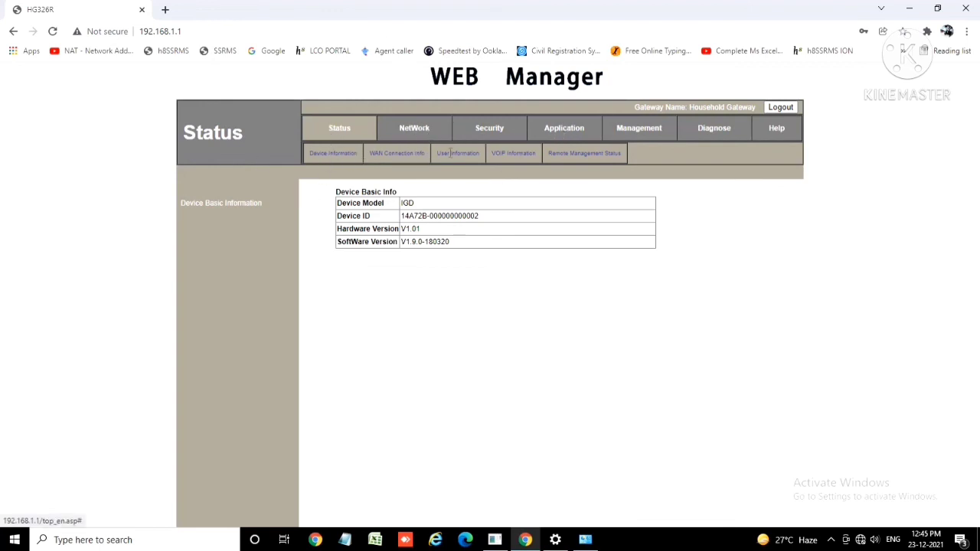
- Review the WAN connection info, GPON information, and laser power, temperature, voltage and current readings
{"action": "left_click", "coordinate": [397, 155]}
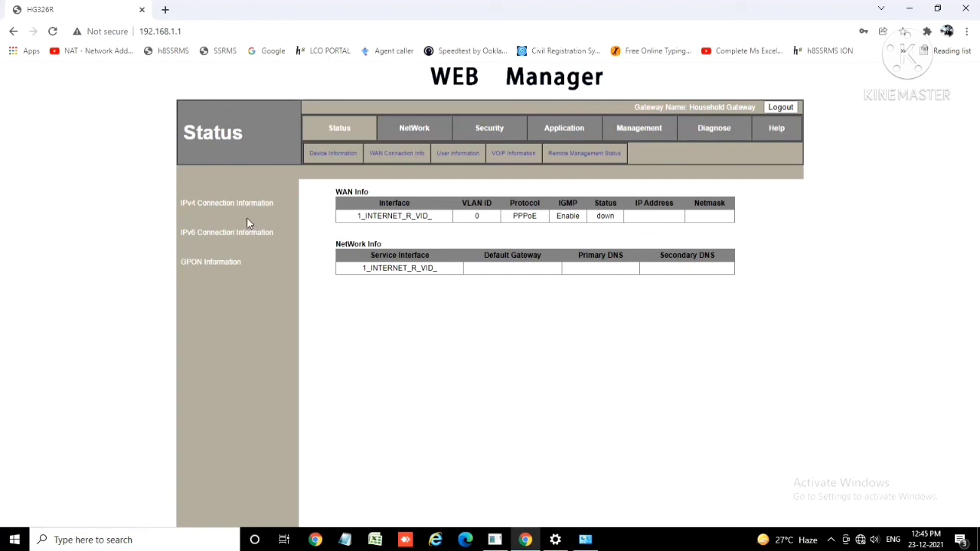
{"action": "left_click", "coordinate": [219, 268]}
{"action": "scroll", "coordinate": [423, 245], "scroll_direction": "down", "scroll_amount": 3}
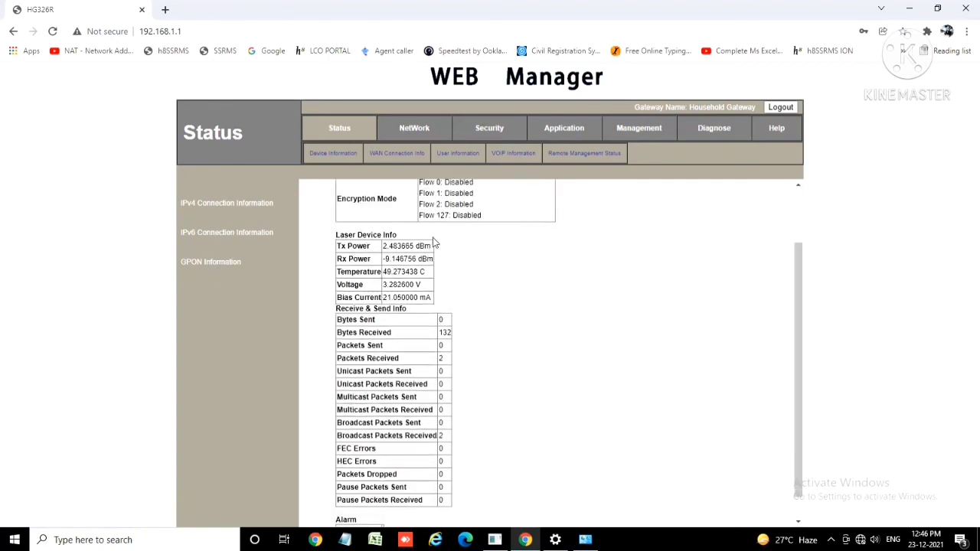
{"action": "scroll", "coordinate": [505, 283], "scroll_direction": "up", "scroll_amount": 3}
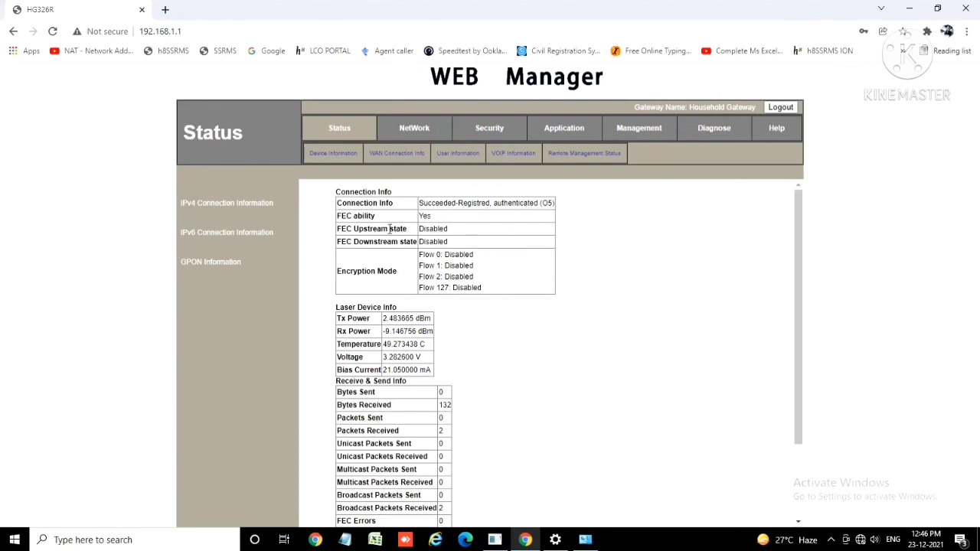
{"action": "scroll", "coordinate": [460, 283], "scroll_direction": "down", "scroll_amount": 3}
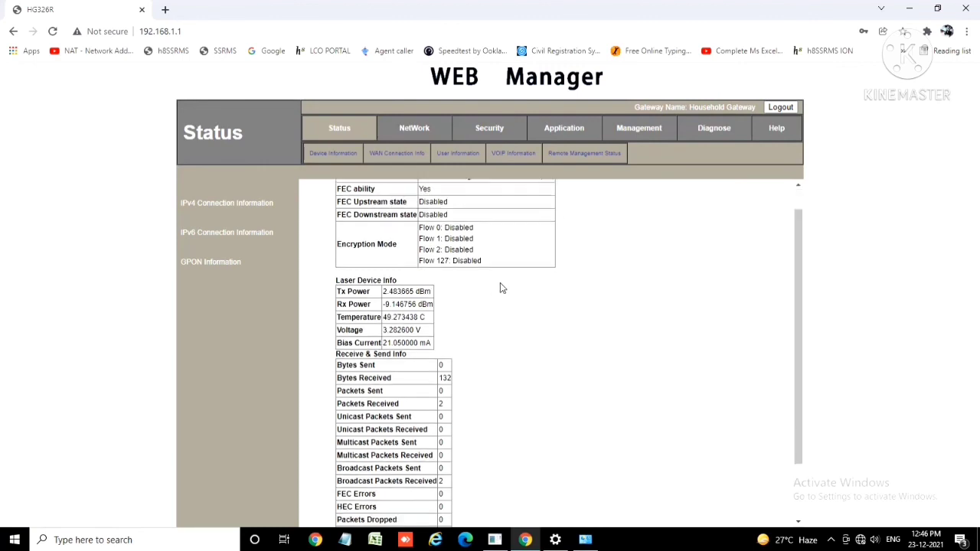
{"action": "scroll", "coordinate": [408, 282], "scroll_direction": "down", "scroll_amount": 1}
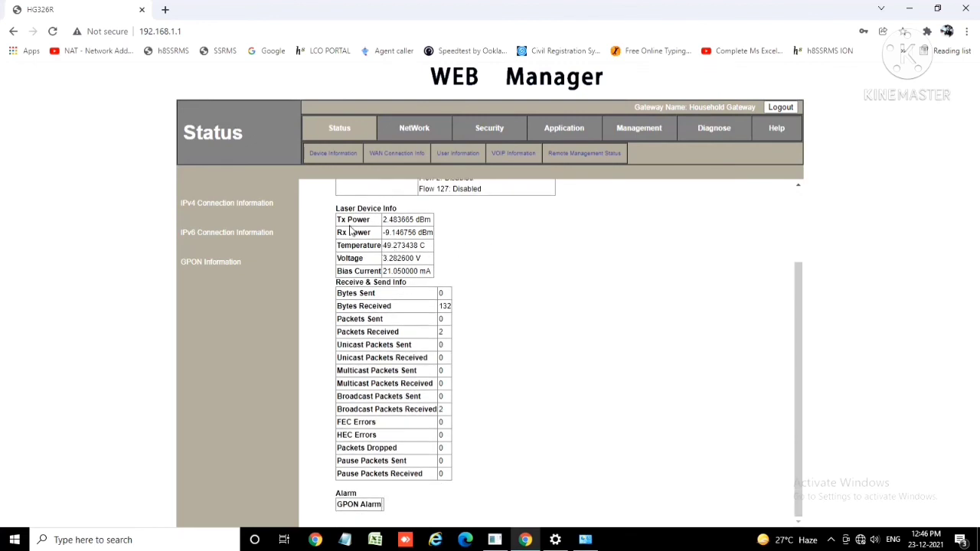
{"action": "left_click_drag", "start_coordinate": [385, 220], "coordinate": [444, 228]}
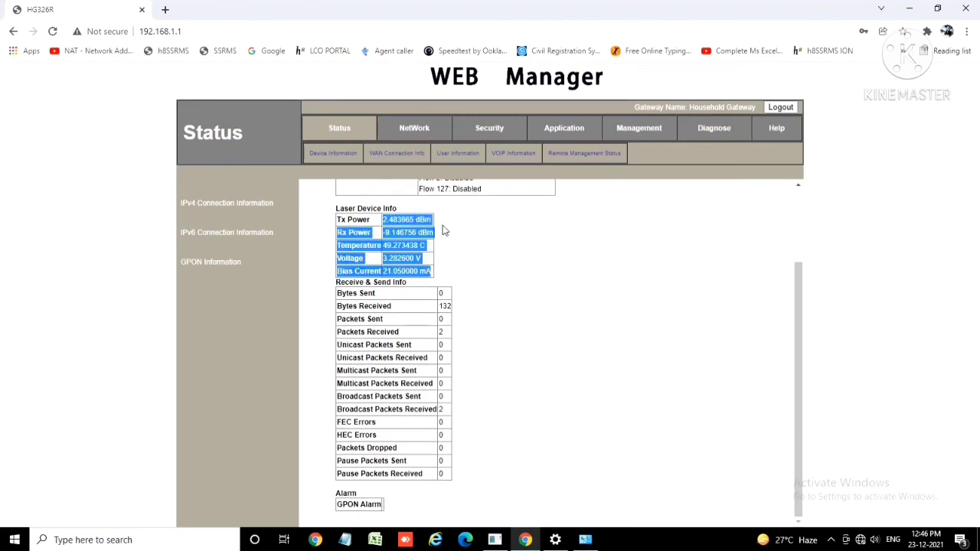
{"action": "left_click", "coordinate": [495, 242]}
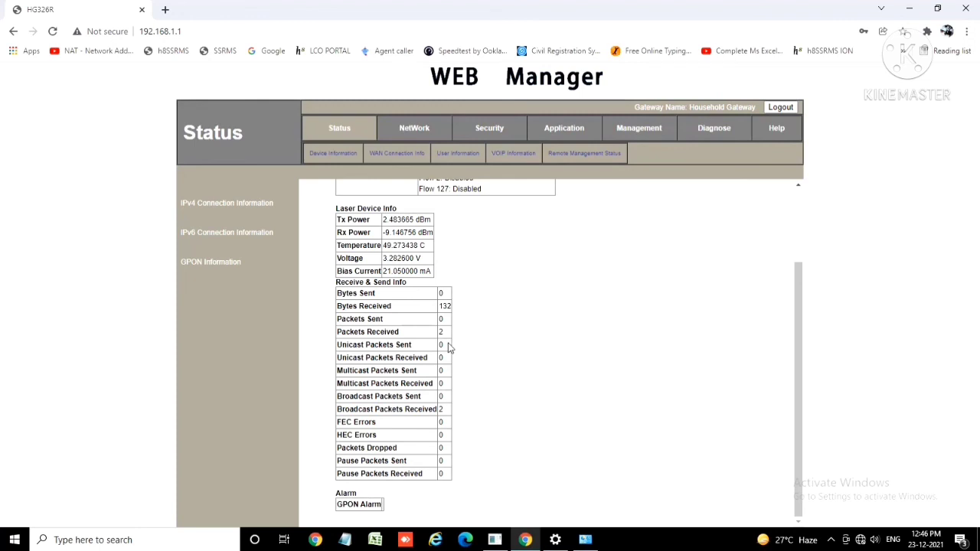
- Look over the GPON status page once more and log out of the router
{"action": "scroll", "coordinate": [443, 342], "scroll_direction": "up", "scroll_amount": 2}
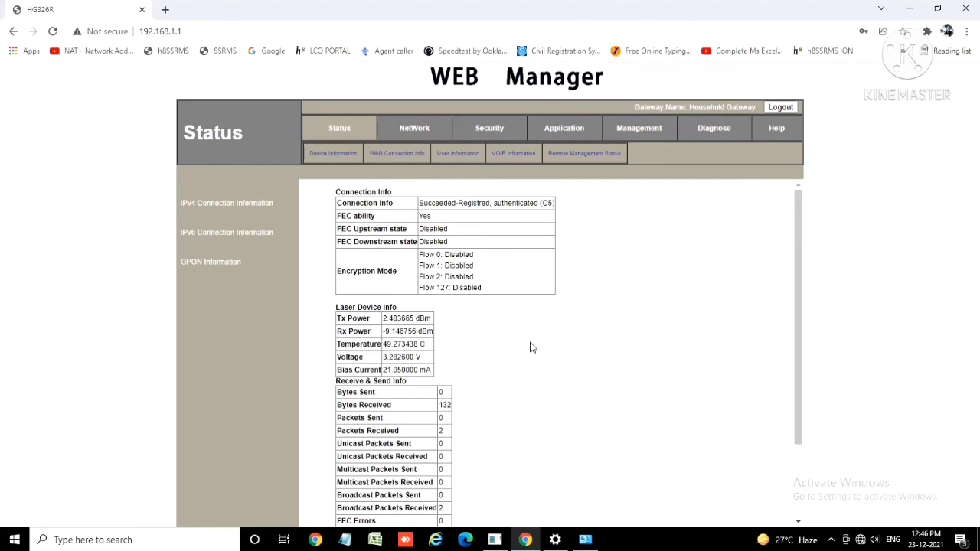
{"action": "scroll", "coordinate": [532, 347], "scroll_direction": "down", "scroll_amount": 2}
{"action": "scroll", "coordinate": [529, 346], "scroll_direction": "up", "scroll_amount": 2}
{"action": "left_click", "coordinate": [787, 110]}
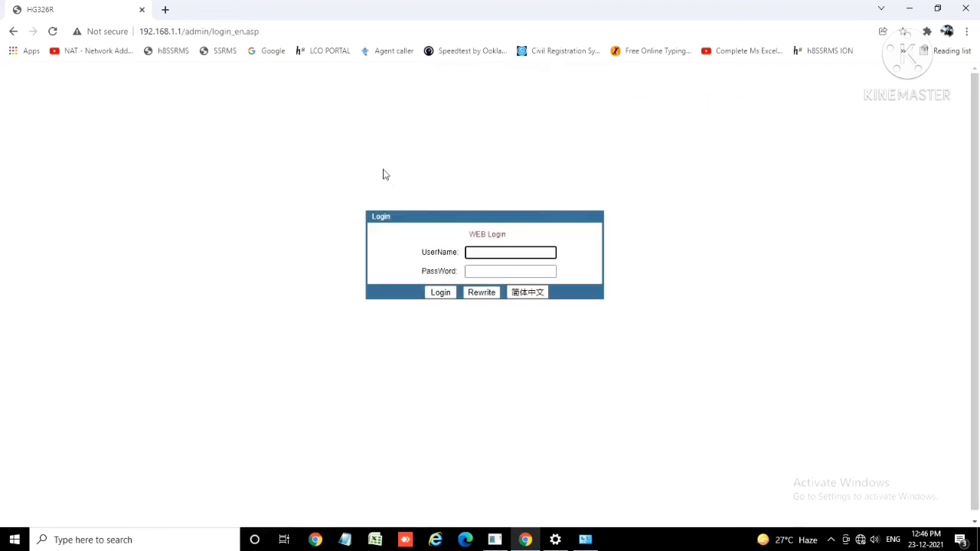